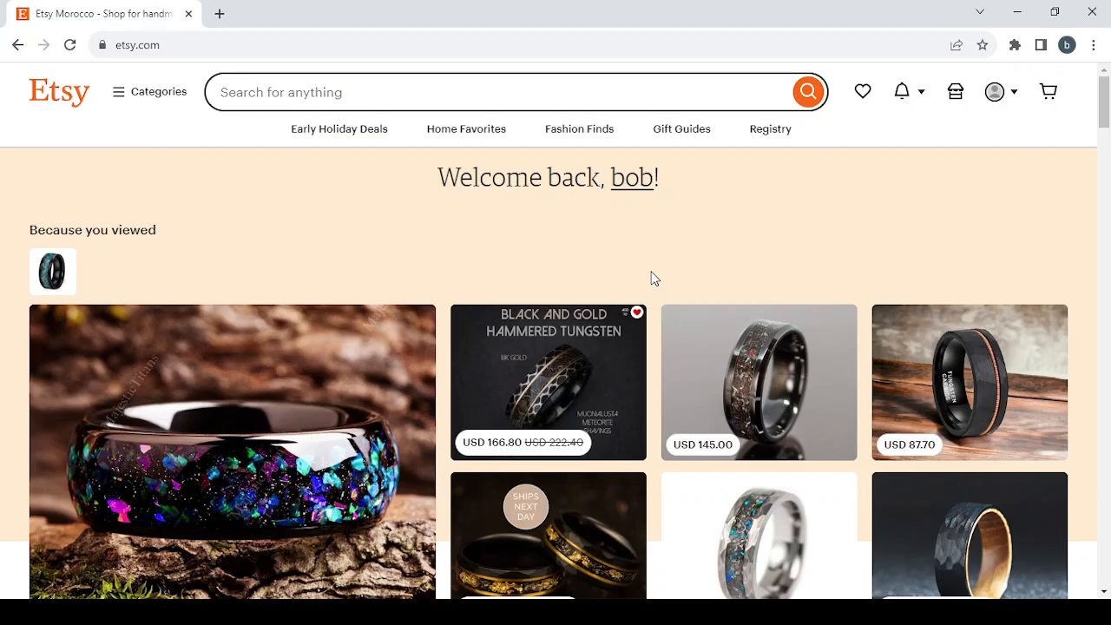
- Browse the Etsy home page's ring recommendations, recently viewed items, favorite suggestions and jewelry collections
{"action": "scroll", "coordinate": [654, 278], "scroll_direction": "down", "scroll_amount": 3}
{"action": "scroll", "coordinate": [654, 277], "scroll_direction": "up", "scroll_amount": 2}
{"action": "scroll", "coordinate": [654, 277], "scroll_direction": "down", "scroll_amount": 3}
{"action": "scroll", "coordinate": [655, 278], "scroll_direction": "down", "scroll_amount": 4}
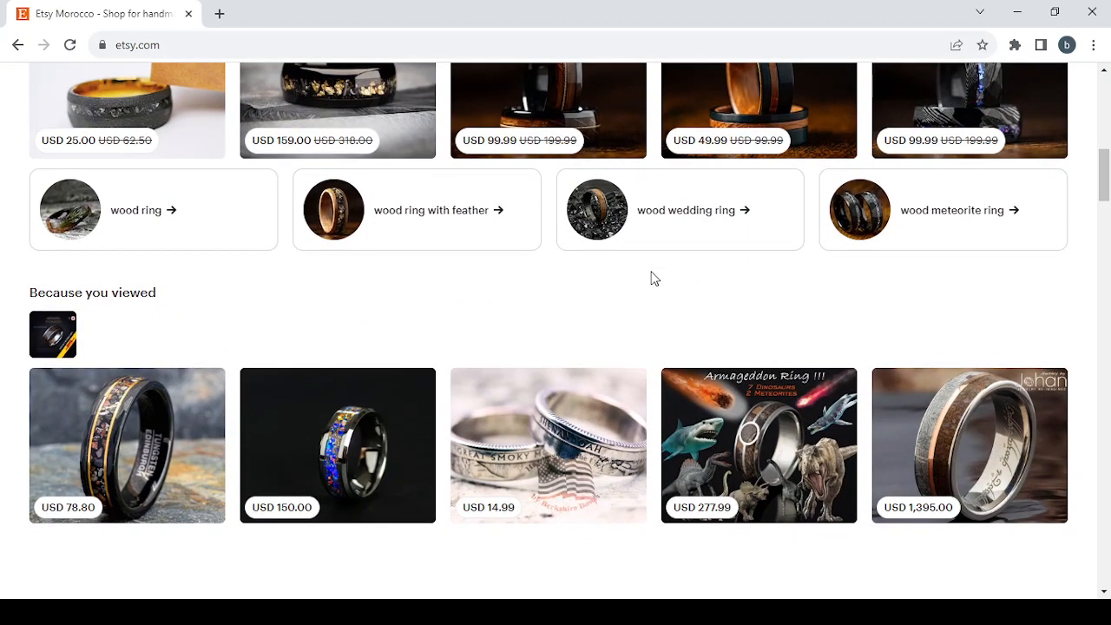
{"action": "scroll", "coordinate": [654, 277], "scroll_direction": "up", "scroll_amount": 3}
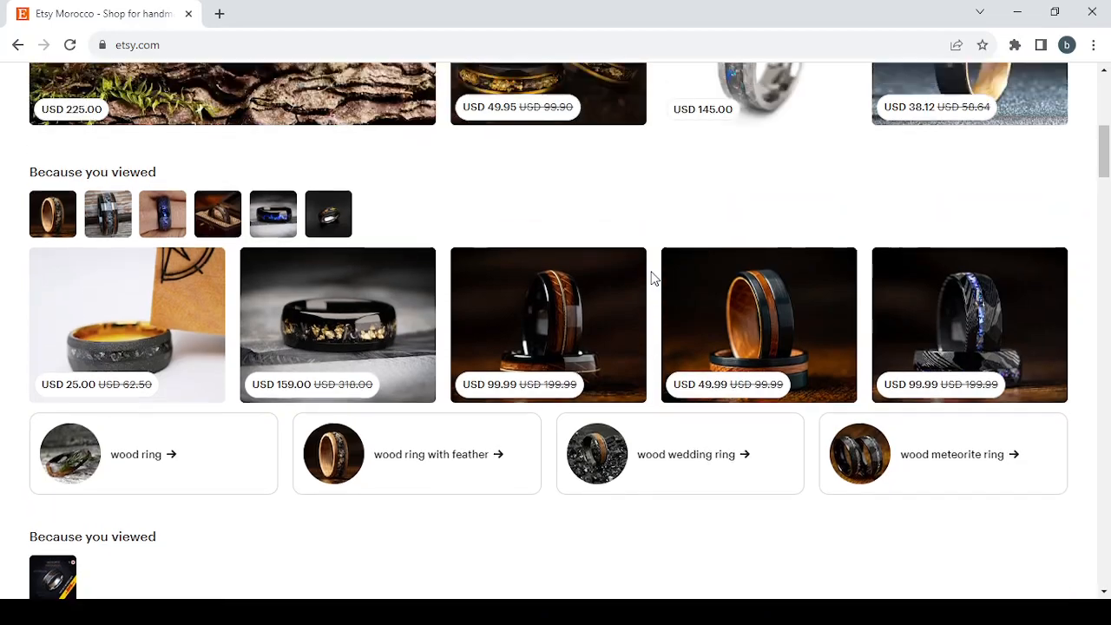
{"action": "scroll", "coordinate": [654, 278], "scroll_direction": "down", "scroll_amount": 1}
{"action": "scroll", "coordinate": [654, 277], "scroll_direction": "down", "scroll_amount": 3}
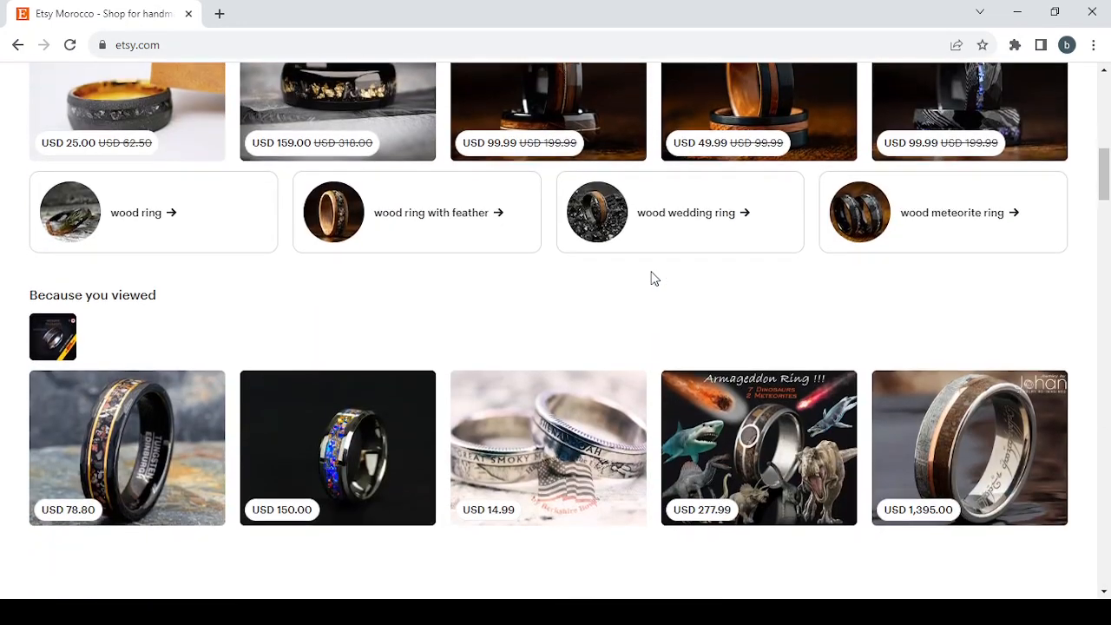
{"action": "scroll", "coordinate": [654, 277], "scroll_direction": "up", "scroll_amount": 3}
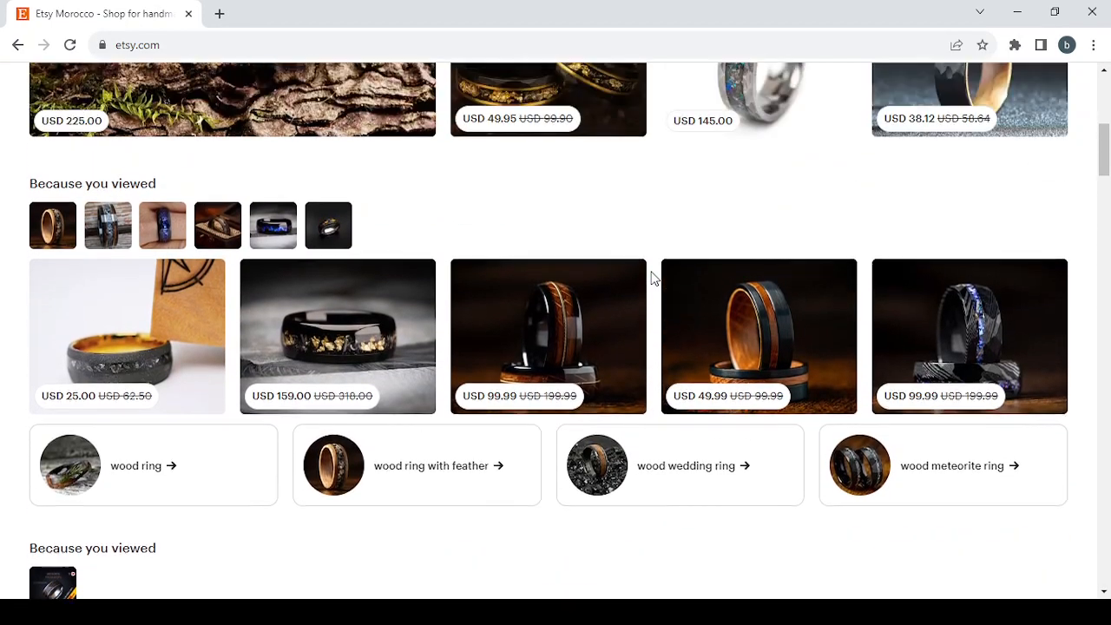
{"action": "scroll", "coordinate": [655, 277], "scroll_direction": "up", "scroll_amount": 1}
{"action": "scroll", "coordinate": [654, 277], "scroll_direction": "down", "scroll_amount": 10}
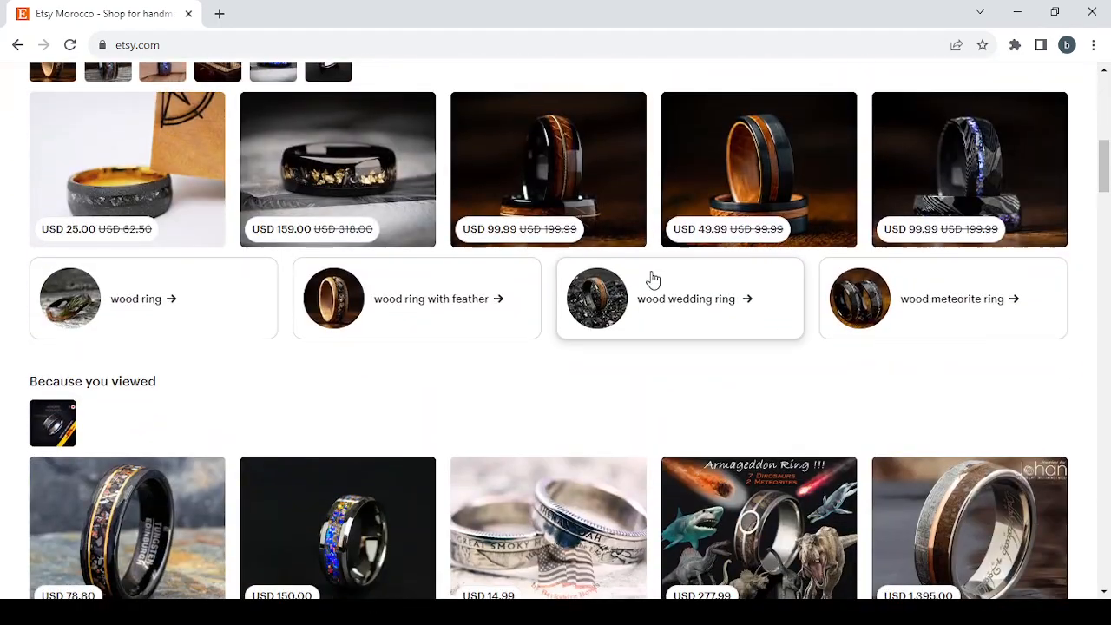
{"action": "scroll", "coordinate": [654, 278], "scroll_direction": "down", "scroll_amount": 5}
{"action": "scroll", "coordinate": [655, 278], "scroll_direction": "up", "scroll_amount": 3}
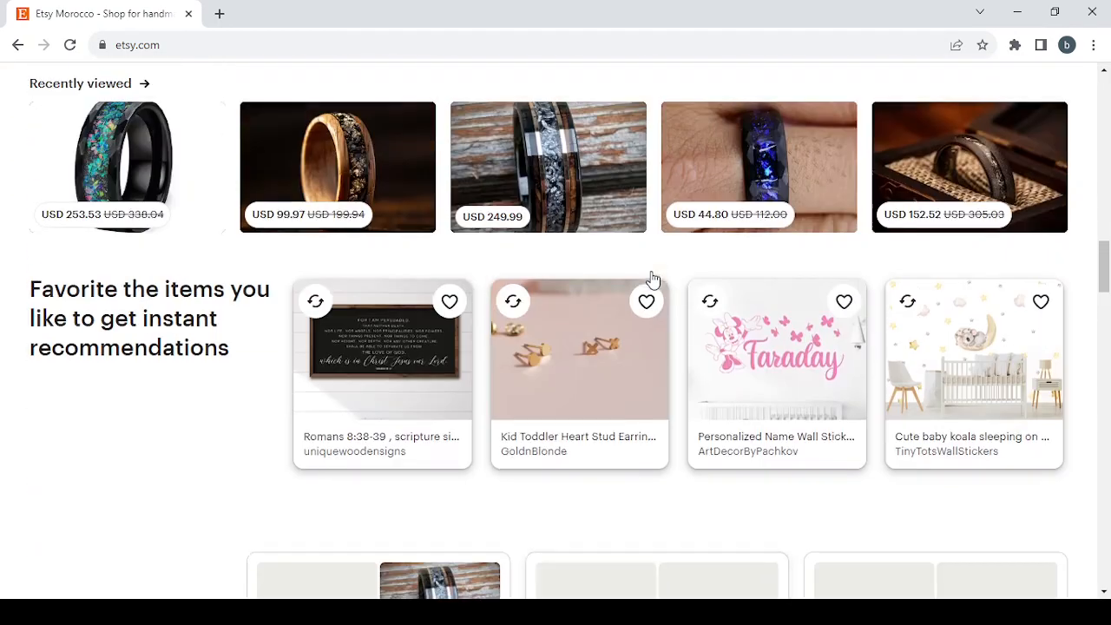
{"action": "scroll", "coordinate": [655, 278], "scroll_direction": "down", "scroll_amount": 7}
{"action": "scroll", "coordinate": [655, 278], "scroll_direction": "down", "scroll_amount": 5}
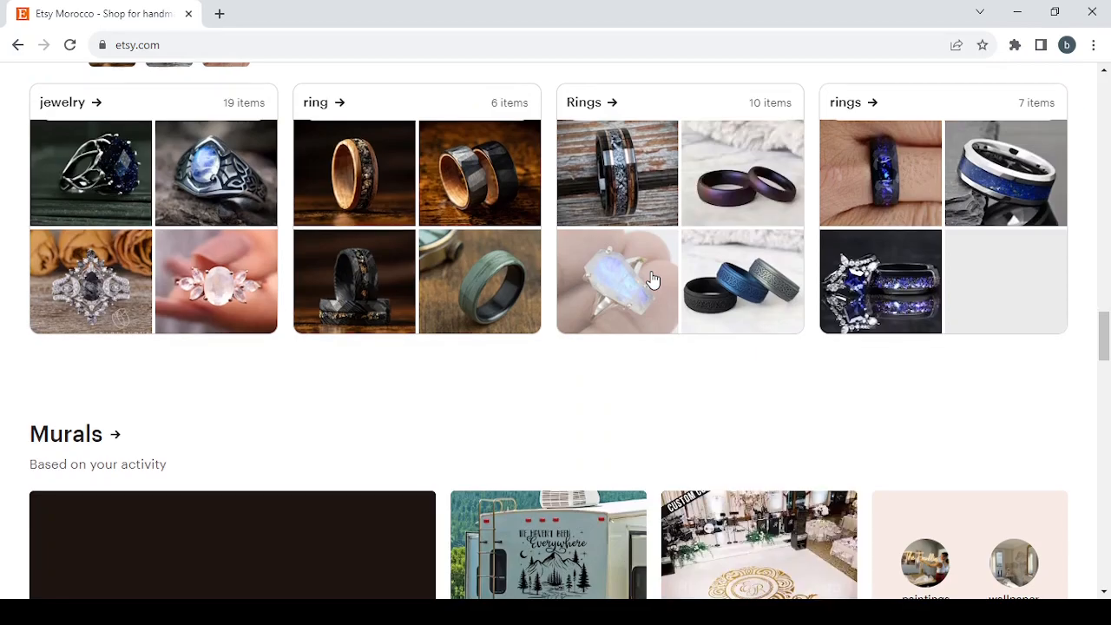
{"action": "scroll", "coordinate": [655, 278], "scroll_direction": "down", "scroll_amount": 5}
{"action": "scroll", "coordinate": [654, 278], "scroll_direction": "up", "scroll_amount": 15}
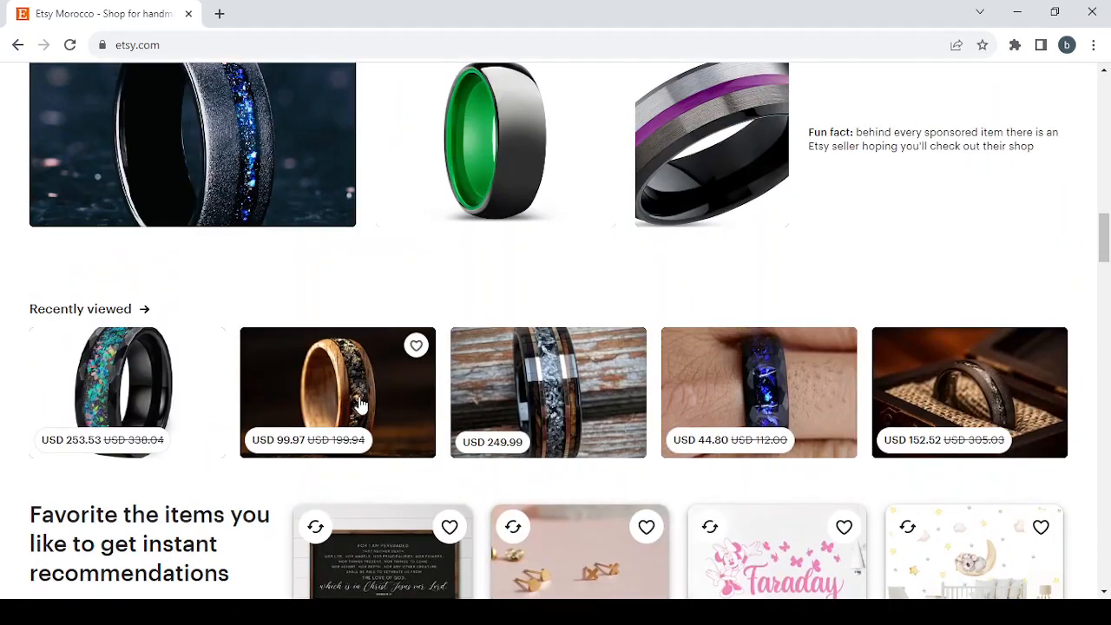
- Review the recently viewed meteorite and crushed gold leaf wood ring's second photo, reviews, item details and shipping policies, and close the listing
{"action": "left_click", "coordinate": [361, 405]}
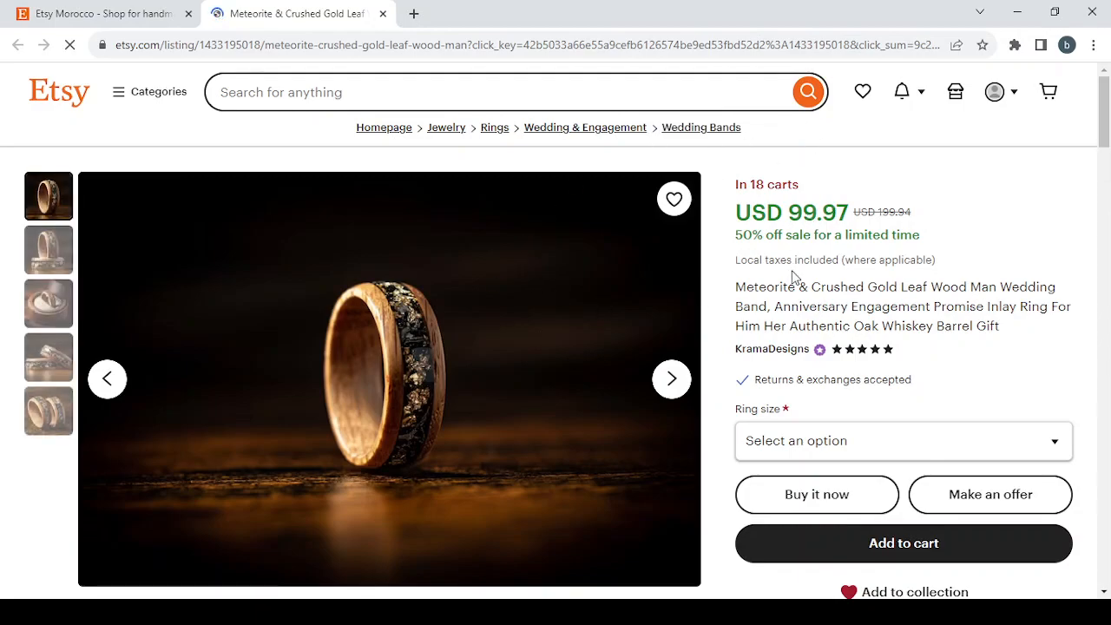
{"action": "left_click", "coordinate": [682, 396]}
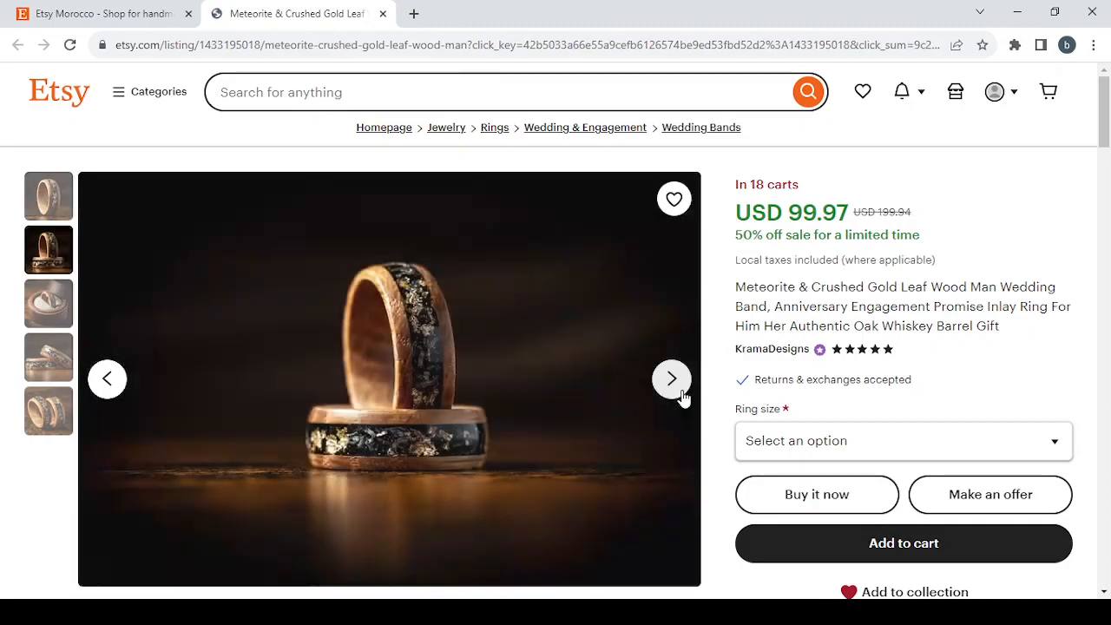
{"action": "scroll", "coordinate": [933, 256], "scroll_direction": "down", "scroll_amount": 3}
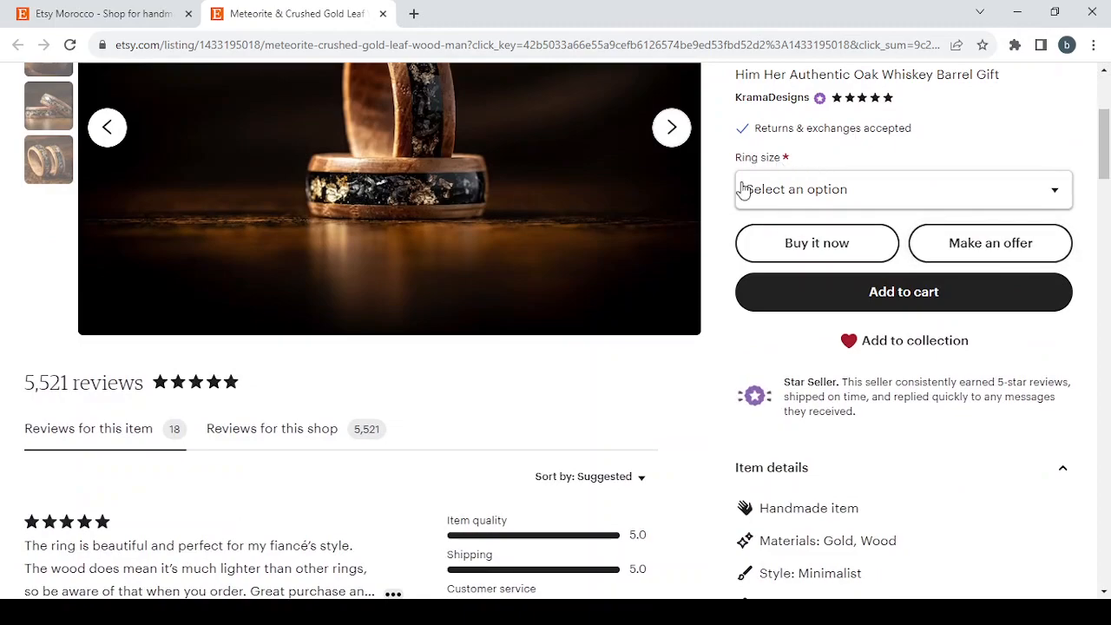
{"action": "scroll", "coordinate": [751, 356], "scroll_direction": "down", "scroll_amount": 3}
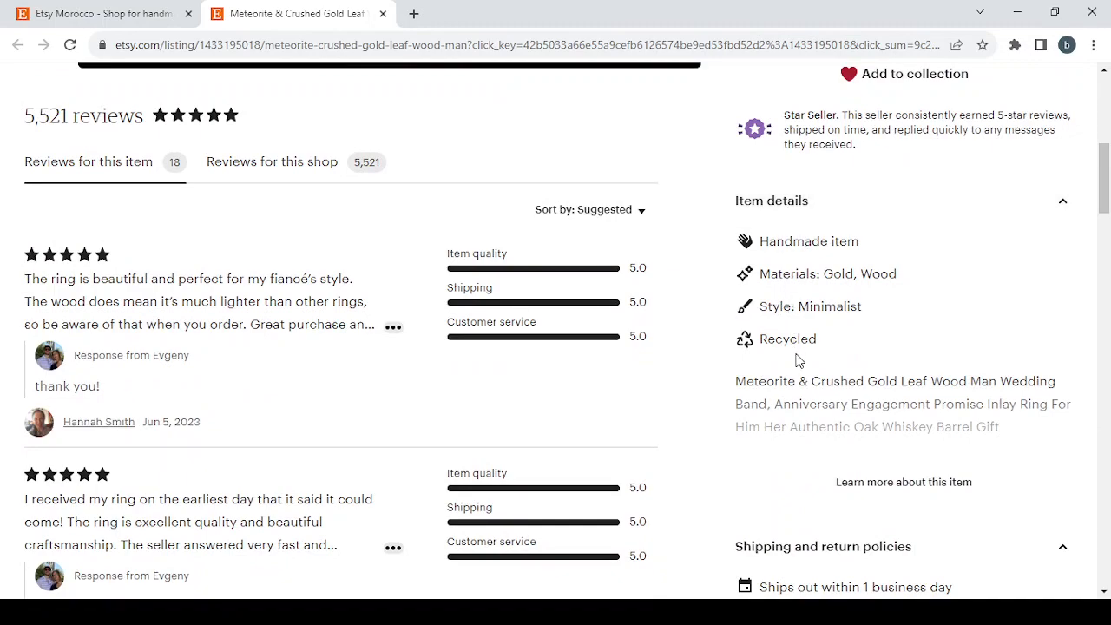
{"action": "scroll", "coordinate": [998, 289], "scroll_direction": "down", "scroll_amount": 2}
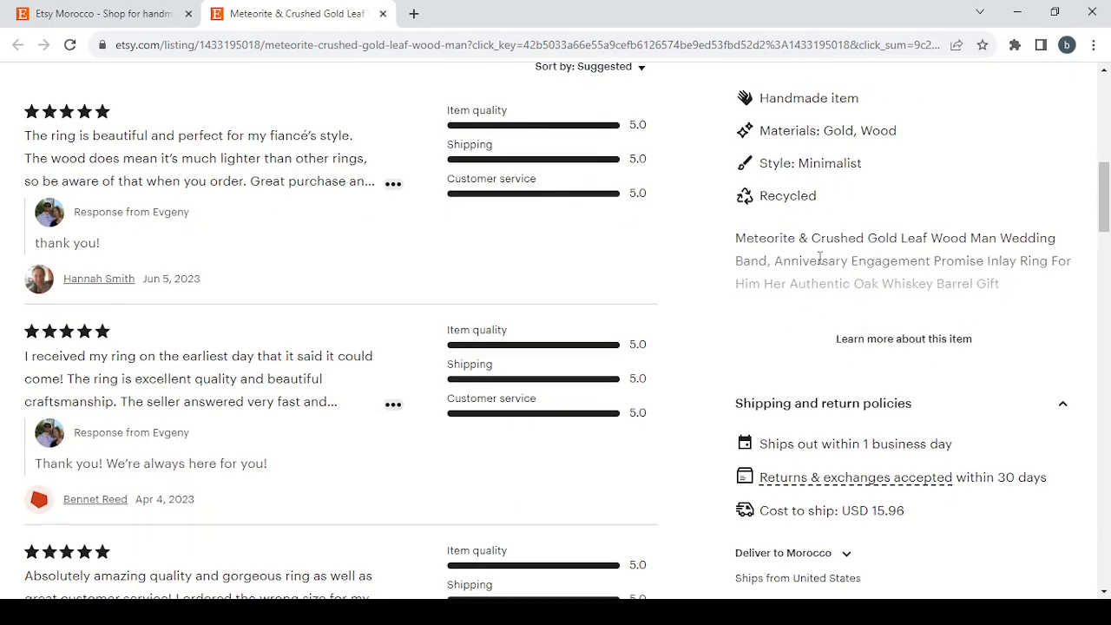
{"action": "scroll", "coordinate": [907, 386], "scroll_direction": "down", "scroll_amount": 2}
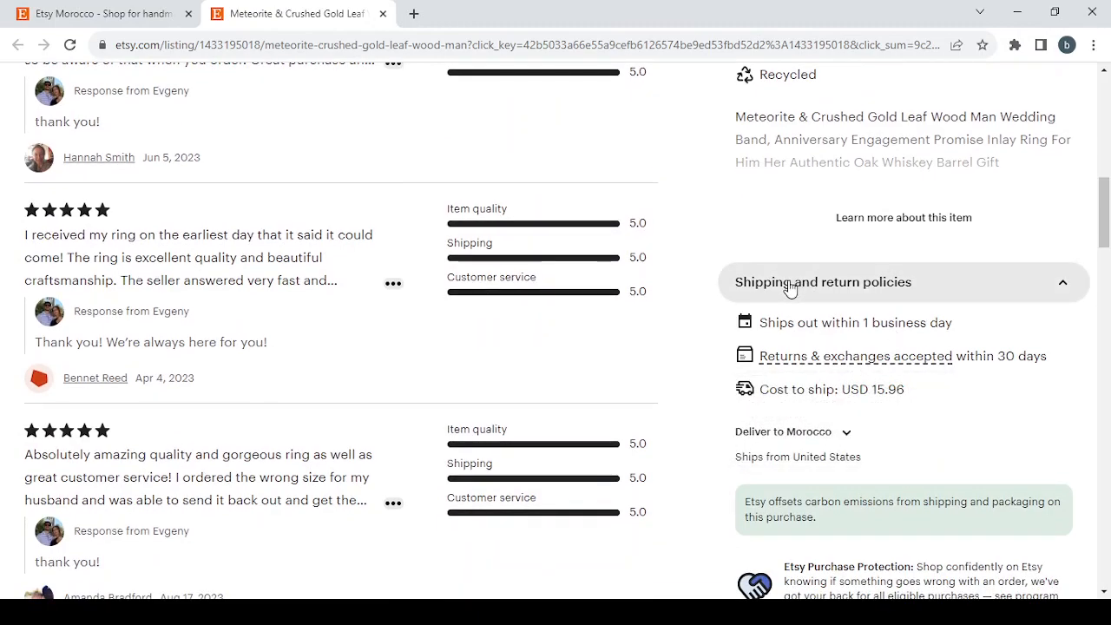
{"action": "scroll", "coordinate": [790, 290], "scroll_direction": "up", "scroll_amount": 15}
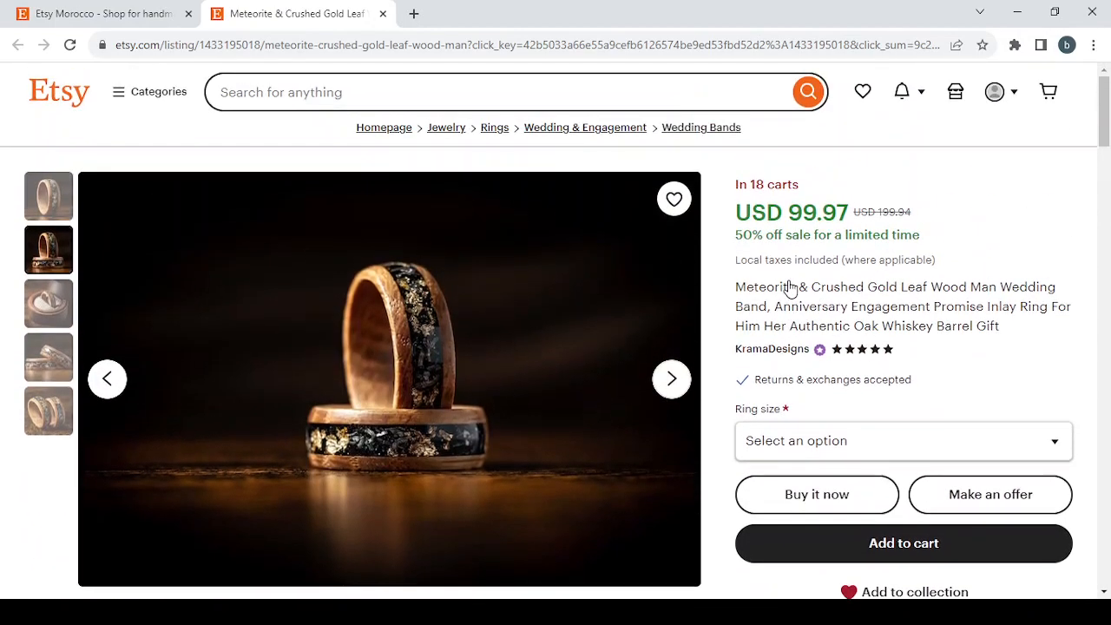
{"action": "left_click", "coordinate": [383, 14]}
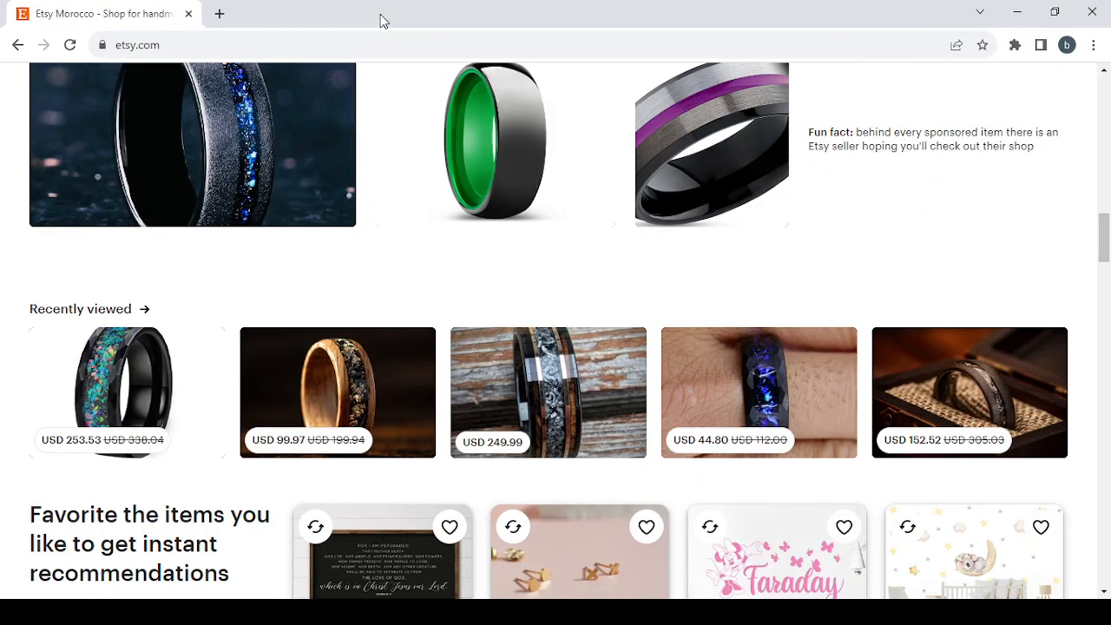
- Open the Shop Manager and return to the Shop preferences stage of the shop setup
{"action": "scroll", "coordinate": [793, 325], "scroll_direction": "up", "scroll_amount": 10}
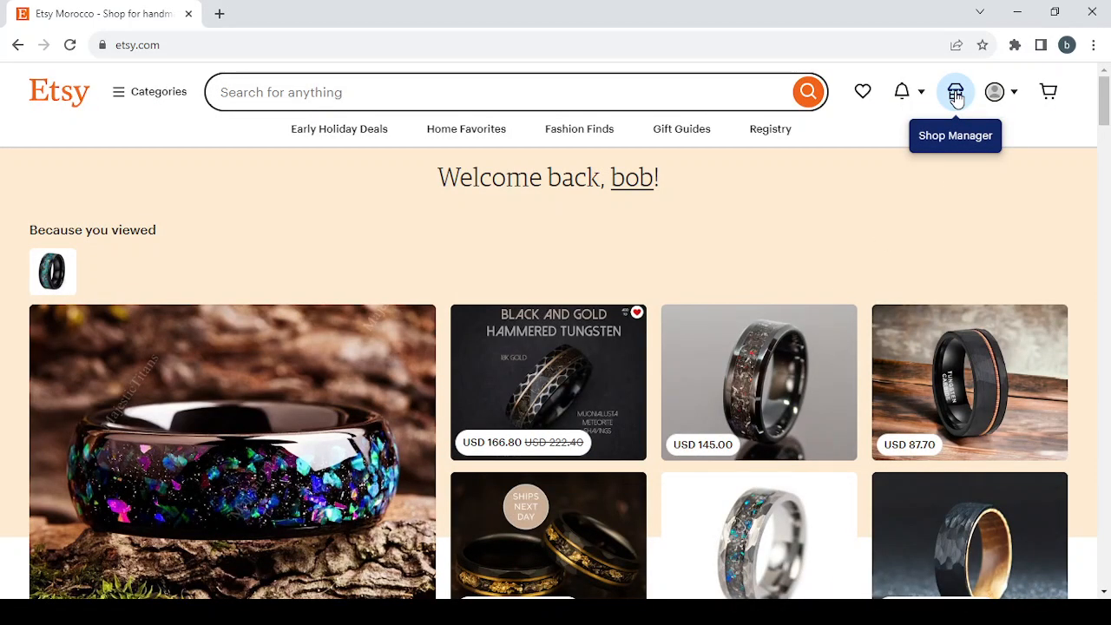
{"action": "left_click", "coordinate": [955, 95]}
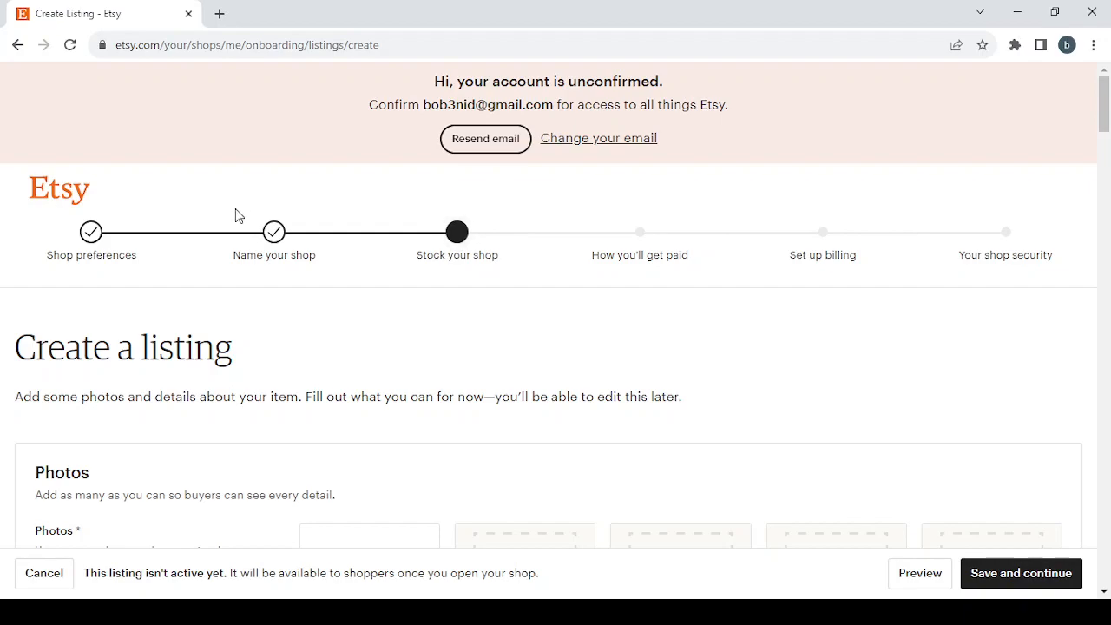
{"action": "left_click", "coordinate": [87, 241]}
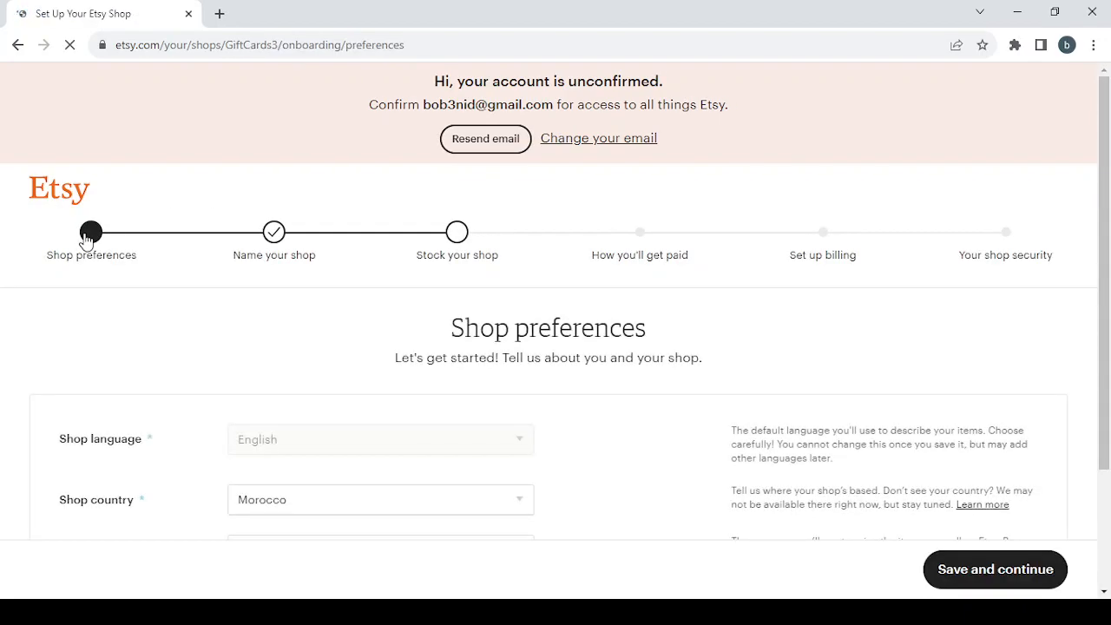
{"action": "scroll", "coordinate": [307, 409], "scroll_direction": "down", "scroll_amount": 1}
{"action": "mouse_move", "coordinate": [312, 334]}
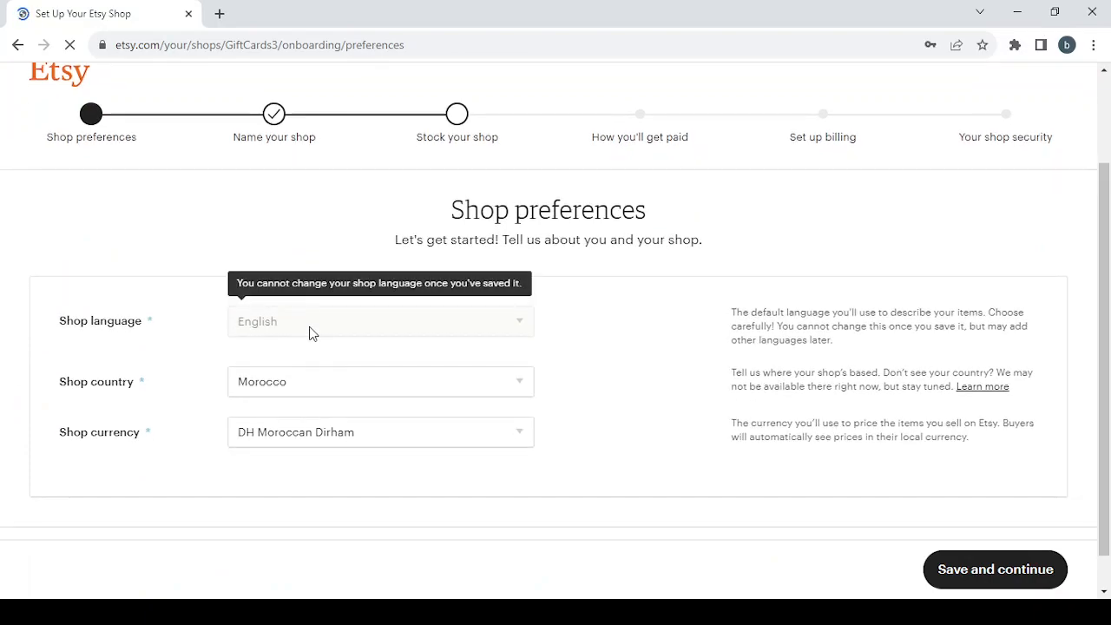
- Set the shop currency to United States Dollar and save the shop preferences
{"action": "left_click", "coordinate": [422, 445]}
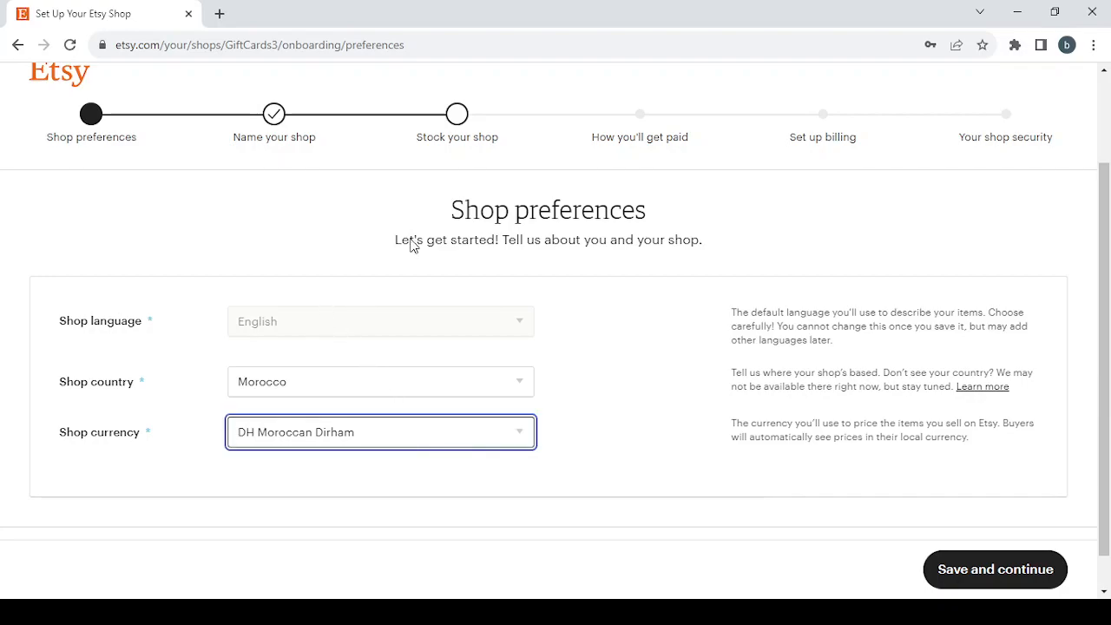
{"action": "key", "text": "Home"}
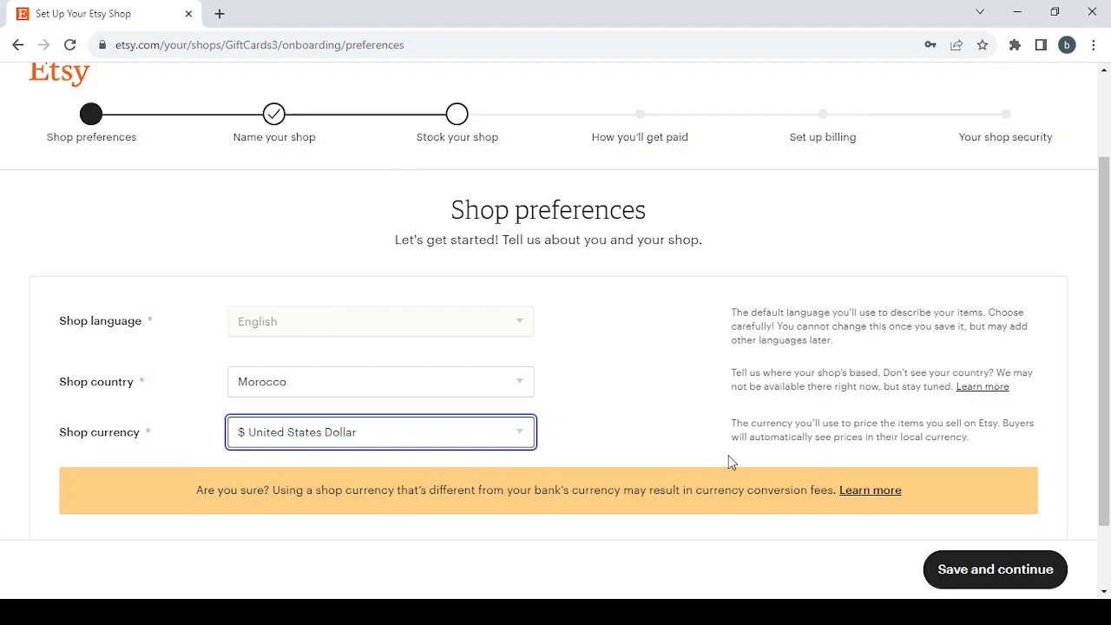
{"action": "left_click", "coordinate": [992, 570]}
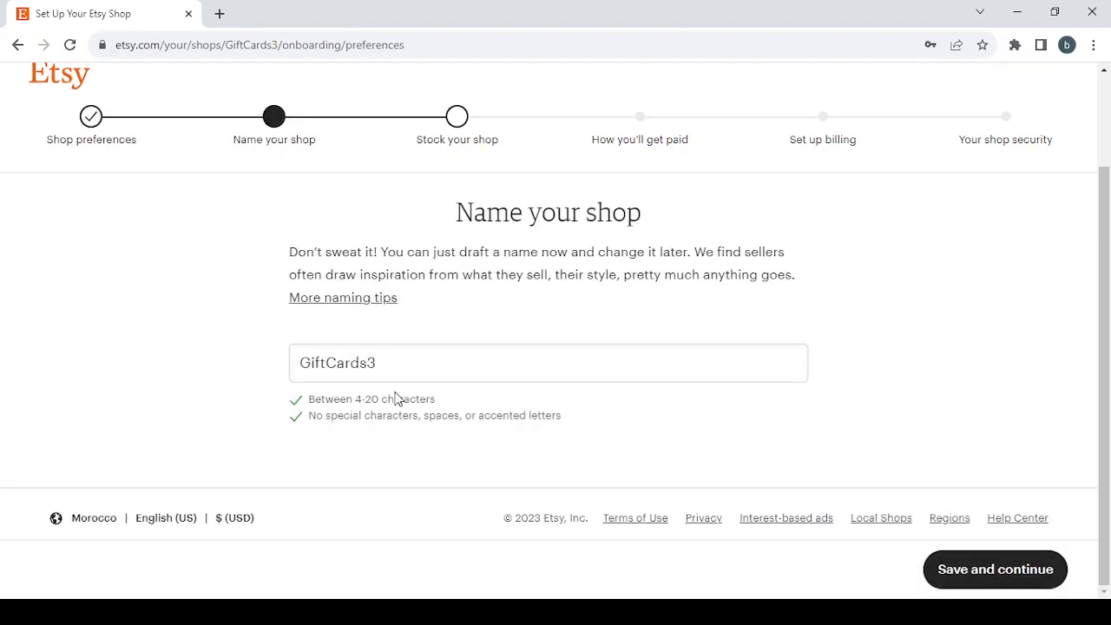
- Replace the existing shop name with HomeAndLiving, without spaces or special characters
{"action": "left_click", "coordinate": [378, 362]}
{"action": "left_click_drag", "start_coordinate": [378, 362], "coordinate": [241, 343]}
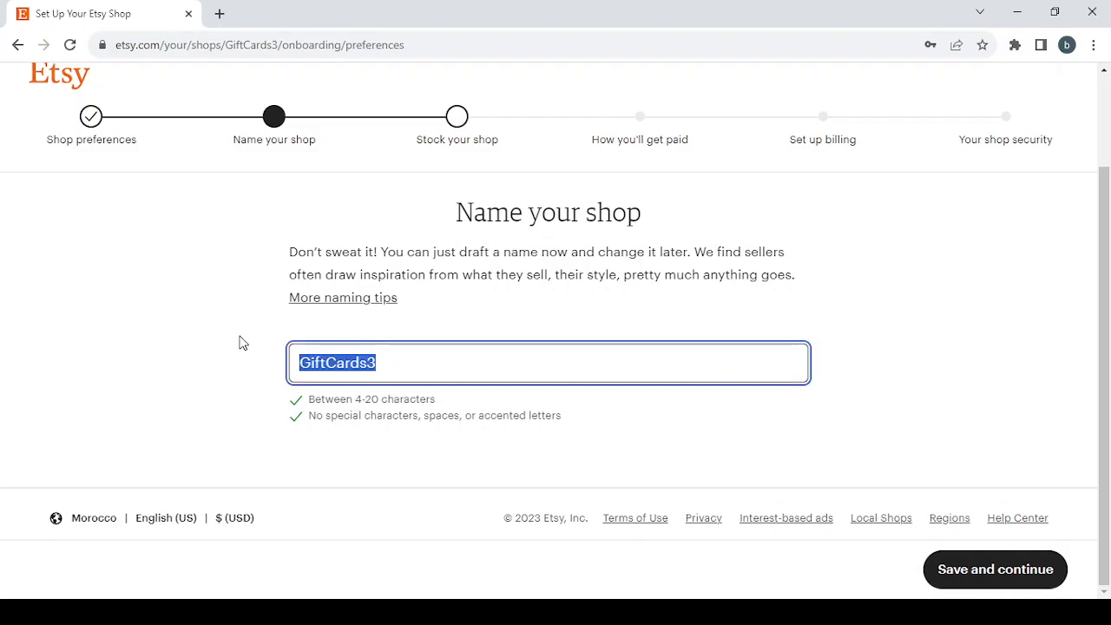
{"action": "key", "text": "BackSpace"}
{"action": "type", "text": "Home & Living"}
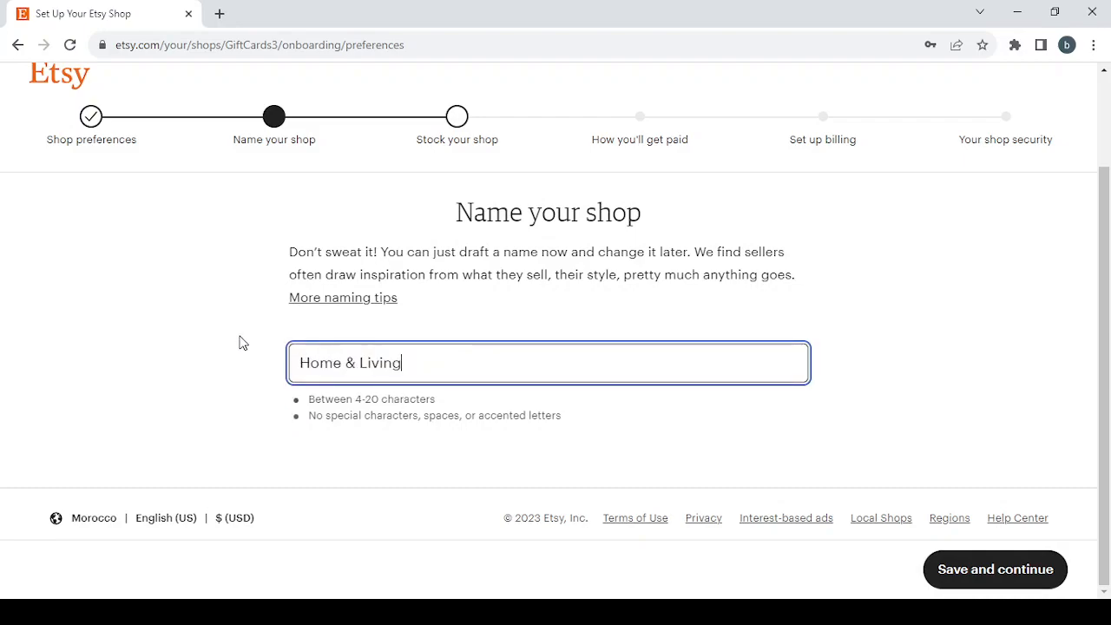
{"action": "left_click", "coordinate": [361, 362]}
{"action": "key", "text": "BackSpace"}
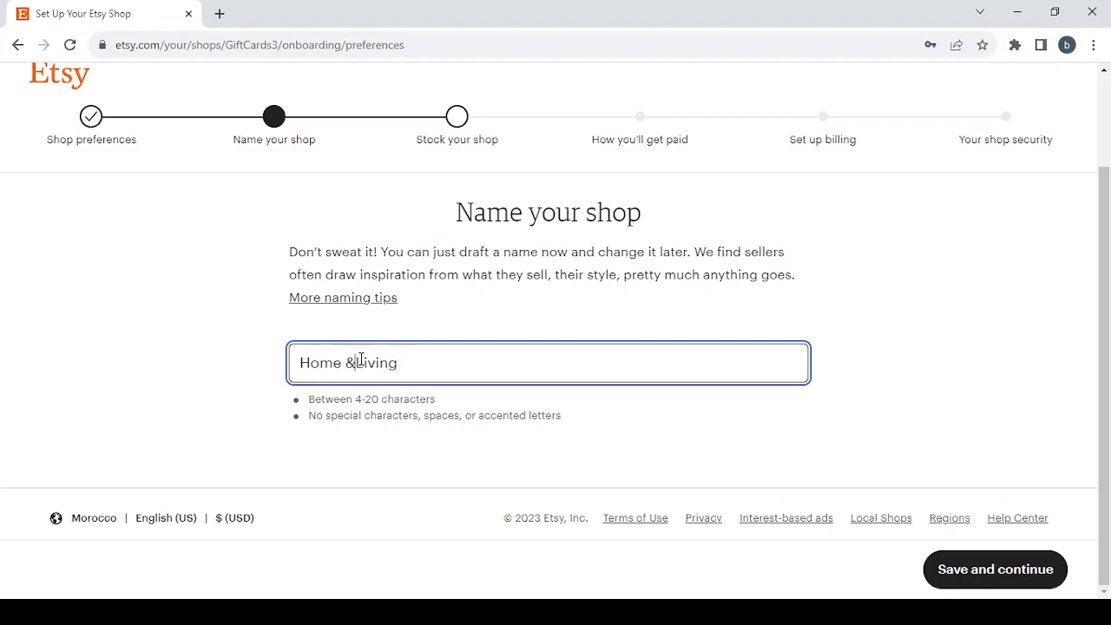
{"action": "key", "text": "BackSpace"}
{"action": "key", "text": "BackSpace"}
{"action": "type", "text": "an"}
{"action": "key", "text": "BackSpace"}
{"action": "key", "text": "BackSpace"}
{"action": "type", "text": "And"}
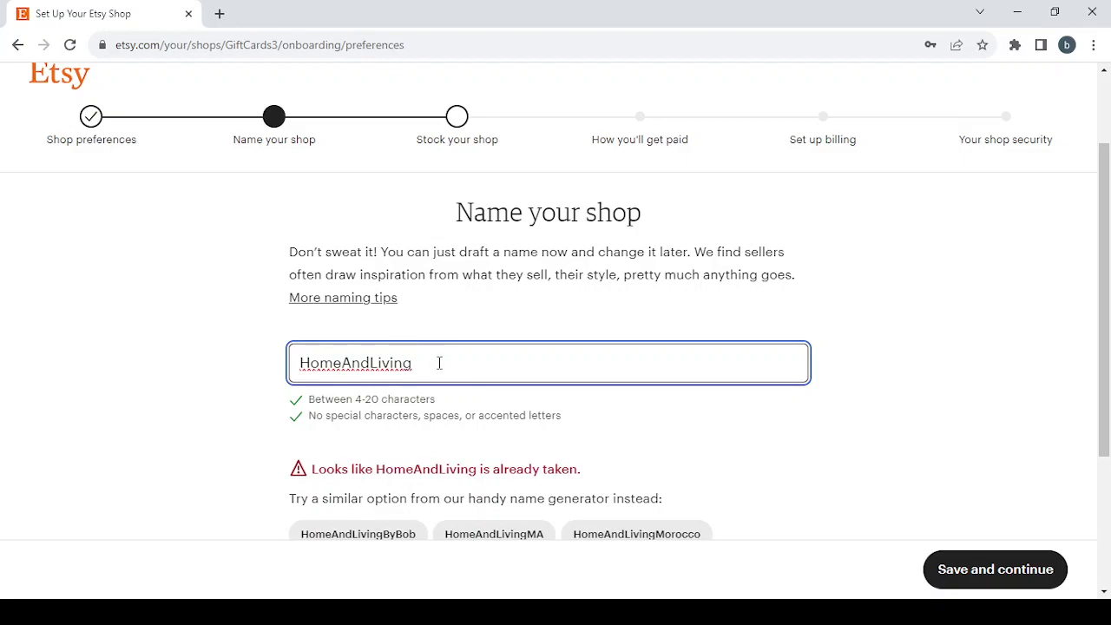
- Try the suffix 1 on the shop name, replace it to make HomeAndLiving2, and save the name
{"action": "scroll", "coordinate": [767, 405], "scroll_direction": "down", "scroll_amount": 2}
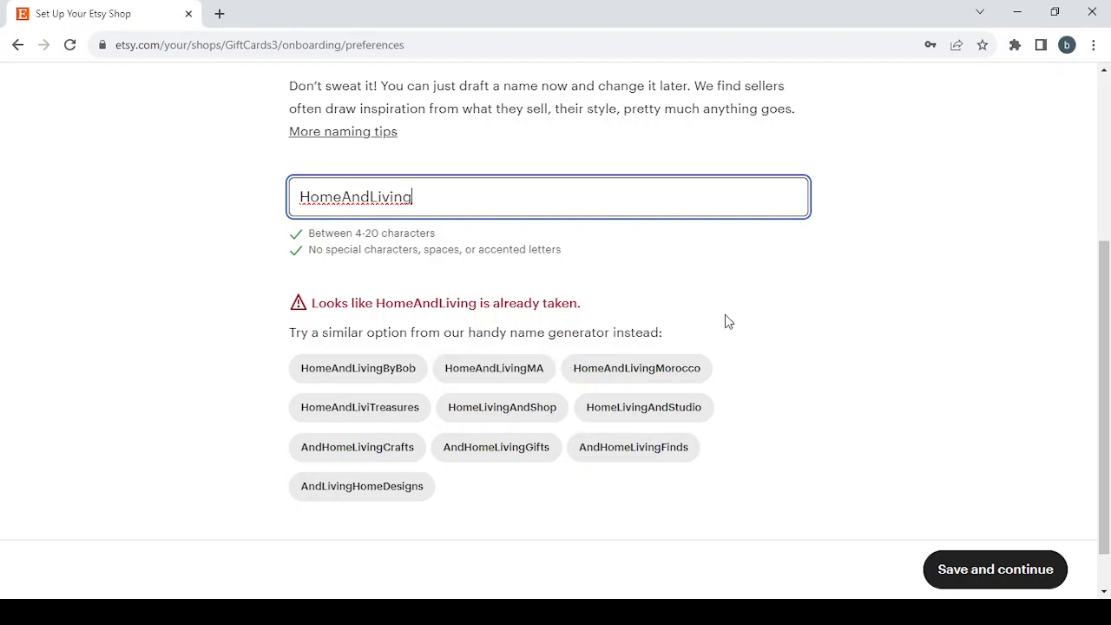
{"action": "scroll", "coordinate": [725, 318], "scroll_direction": "up", "scroll_amount": 1}
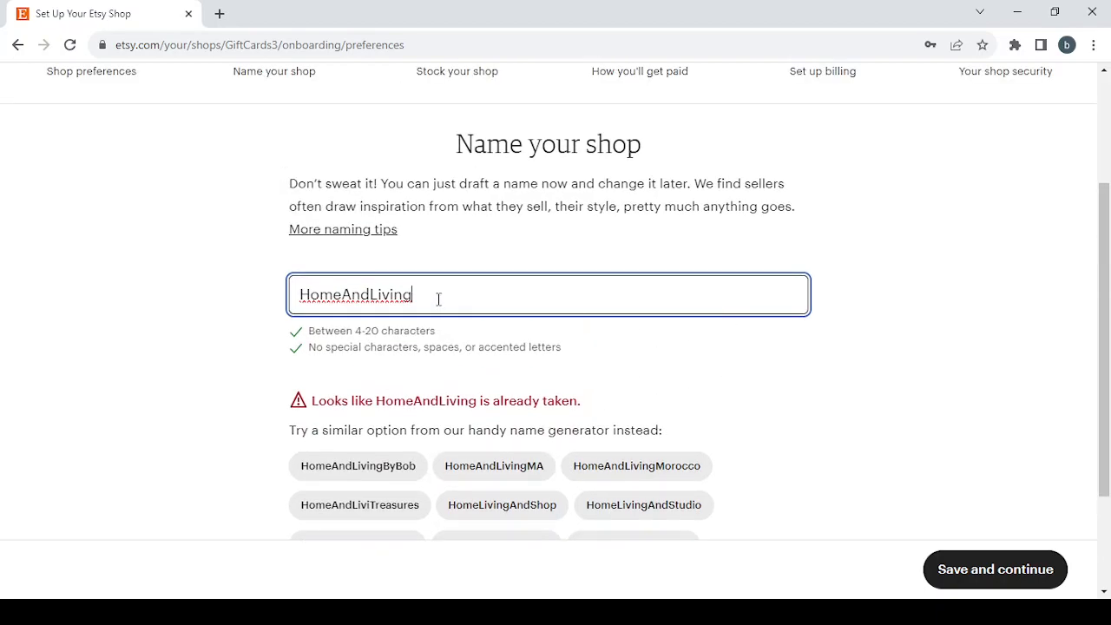
{"action": "type", "text": "1"}
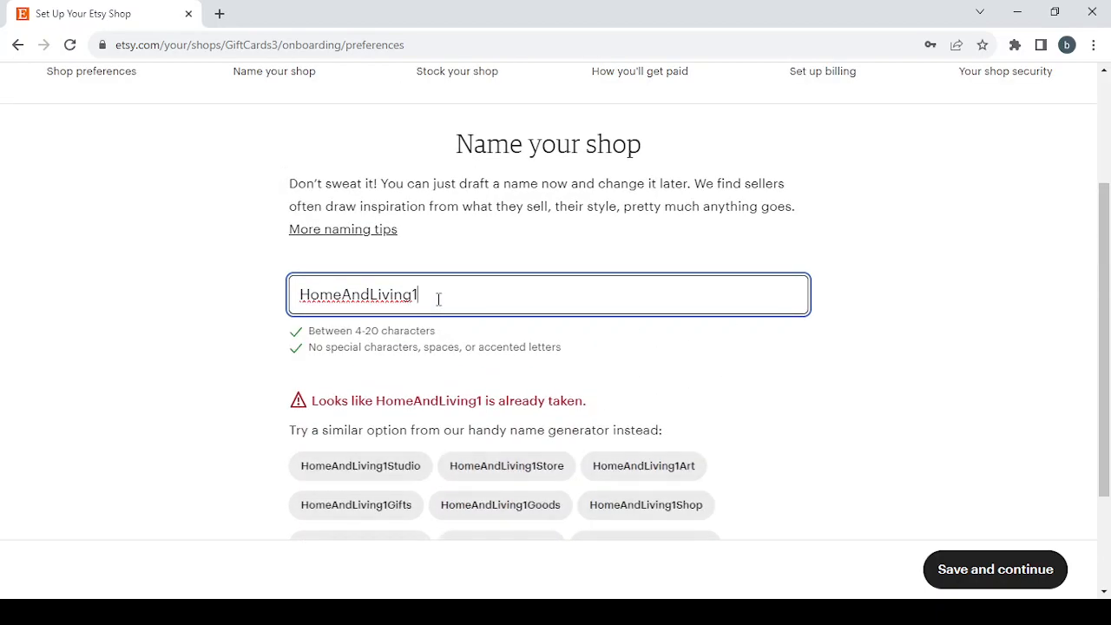
{"action": "key", "text": "BackSpace"}
{"action": "type", "text": "2"}
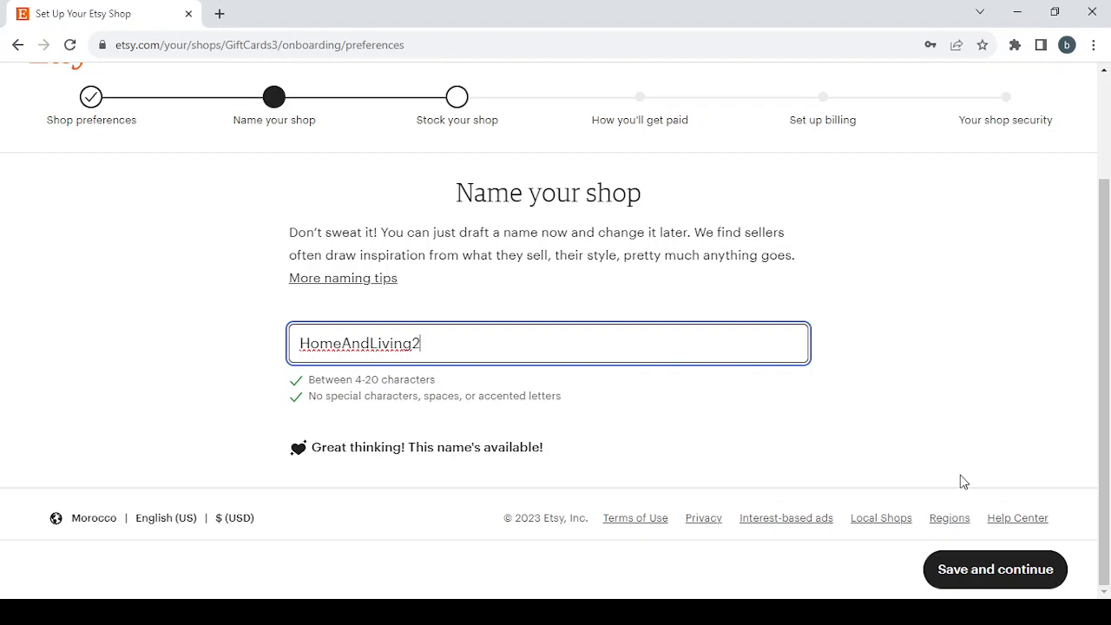
{"action": "left_click", "coordinate": [1005, 577]}
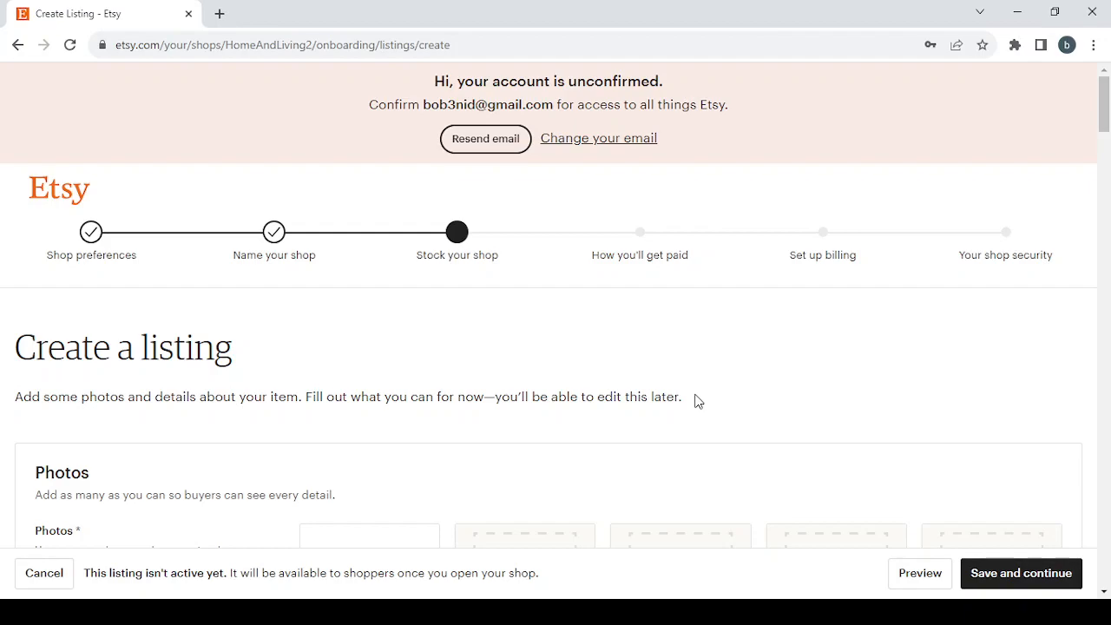
- Look over the start of the blank listing form and try to save it without entering any details
{"action": "scroll", "coordinate": [699, 401], "scroll_direction": "down", "scroll_amount": 2}
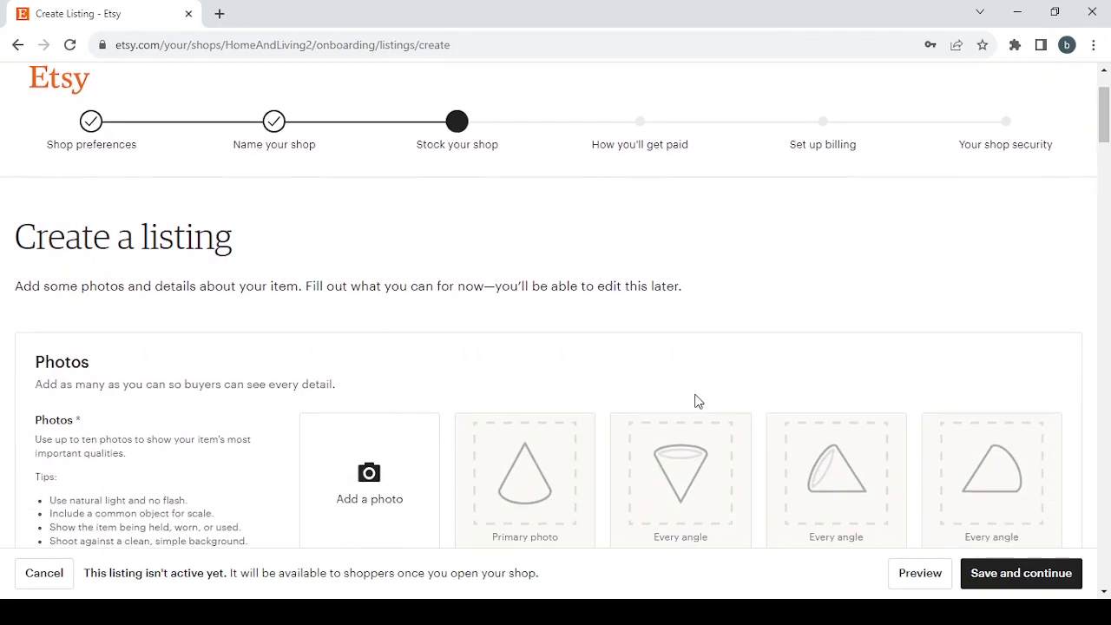
{"action": "scroll", "coordinate": [587, 387], "scroll_direction": "up", "scroll_amount": 2}
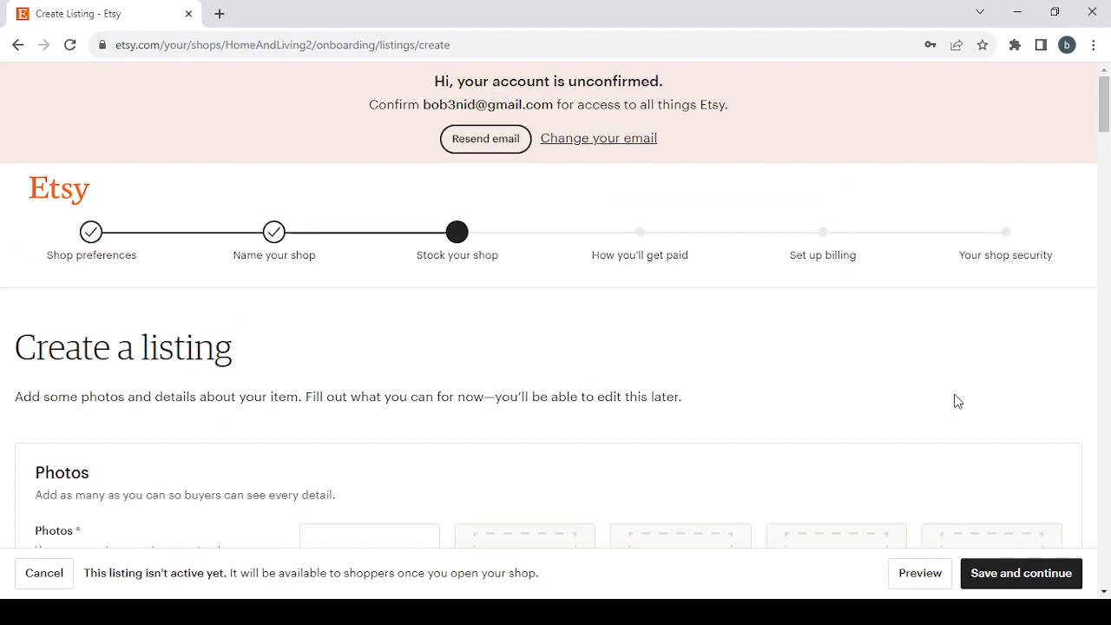
{"action": "left_click", "coordinate": [1041, 583]}
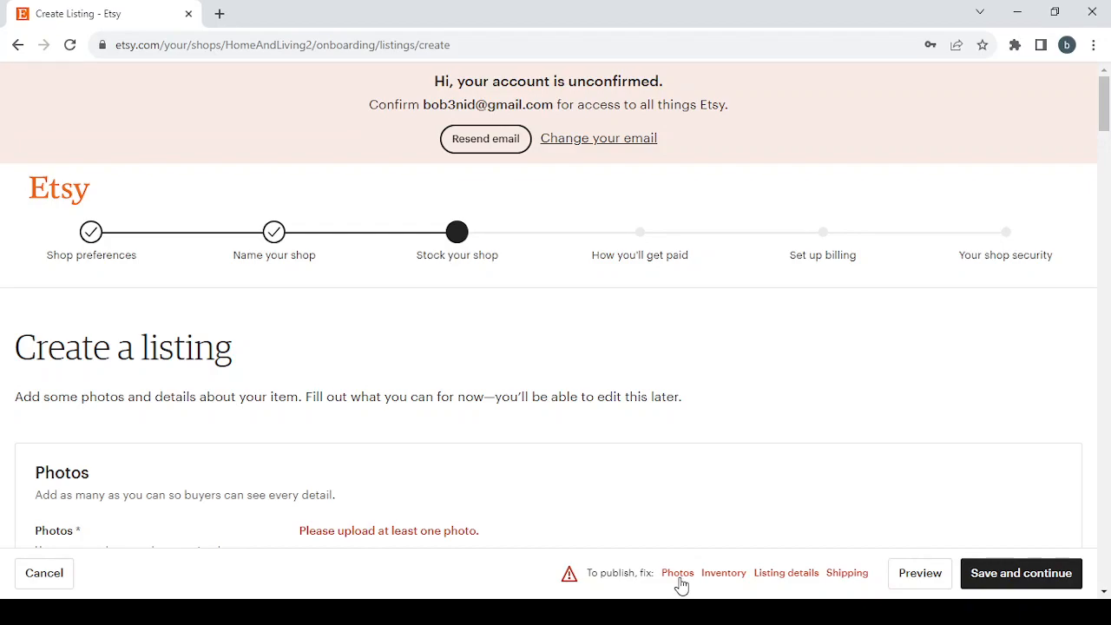
- Review the listing form's sections flagged for fixing: photos, inventory and pricing, listing details and shipping, and return to the photo requirements
{"action": "left_click", "coordinate": [679, 575]}
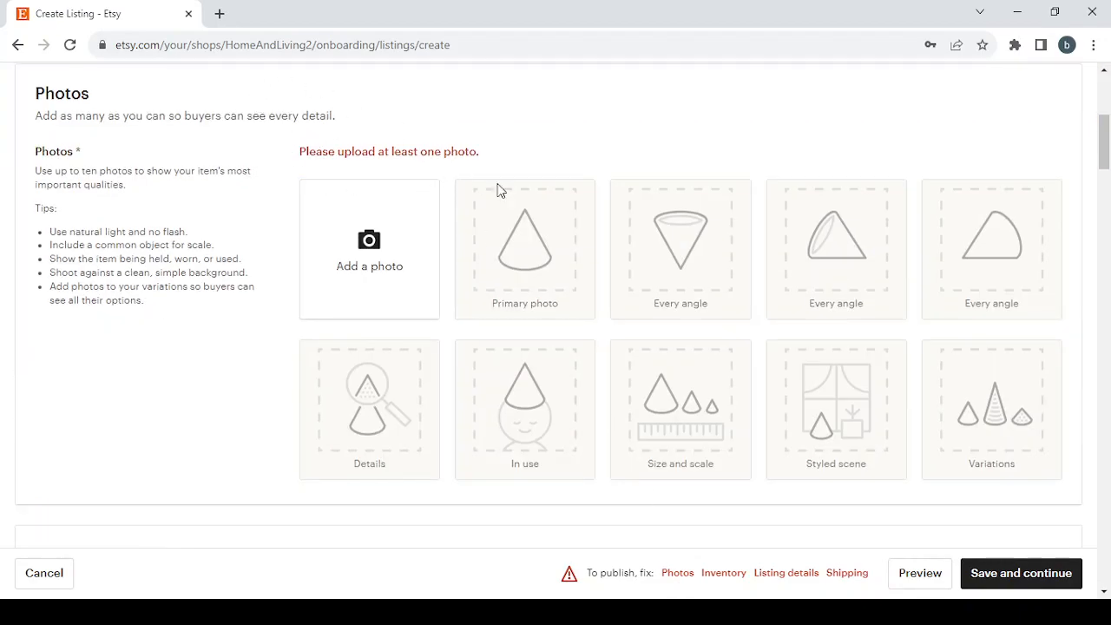
{"action": "left_click", "coordinate": [725, 582]}
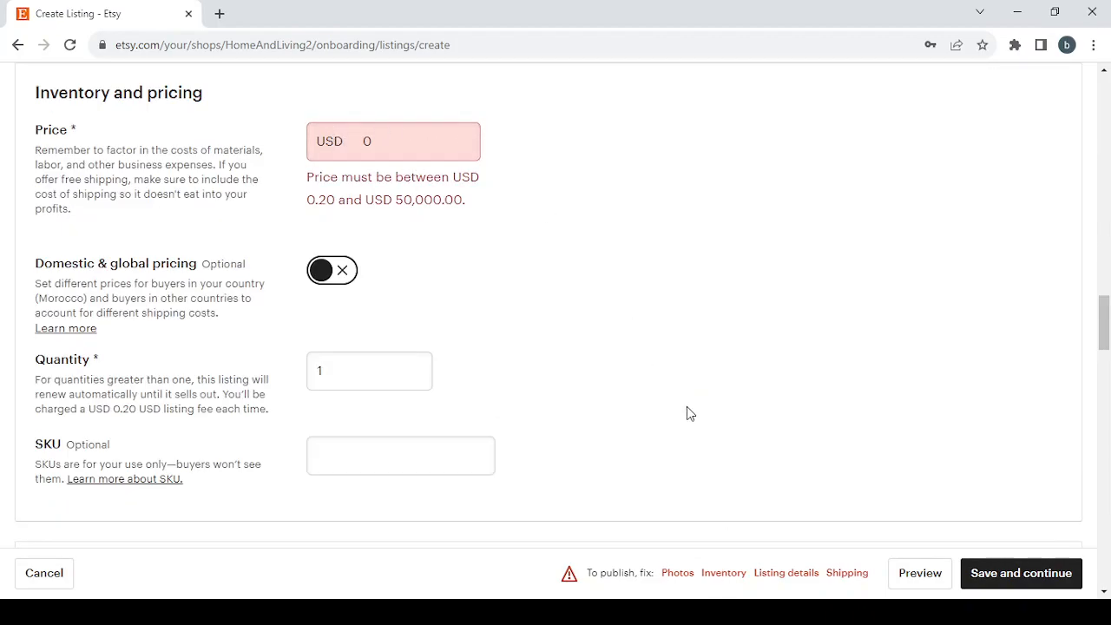
{"action": "left_click", "coordinate": [786, 573]}
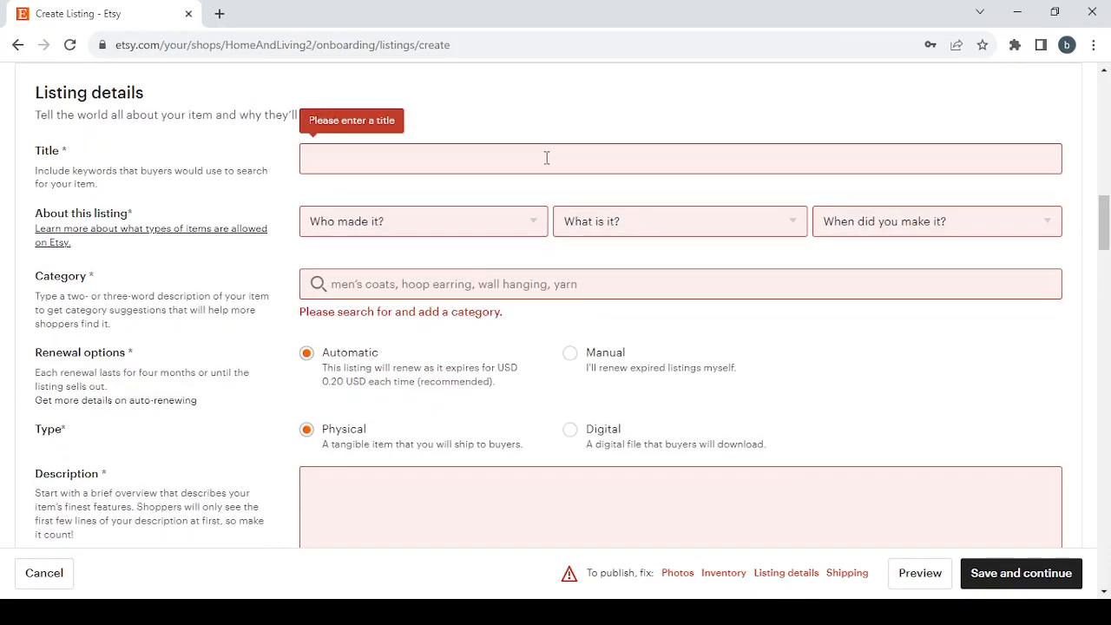
{"action": "left_click", "coordinate": [848, 575]}
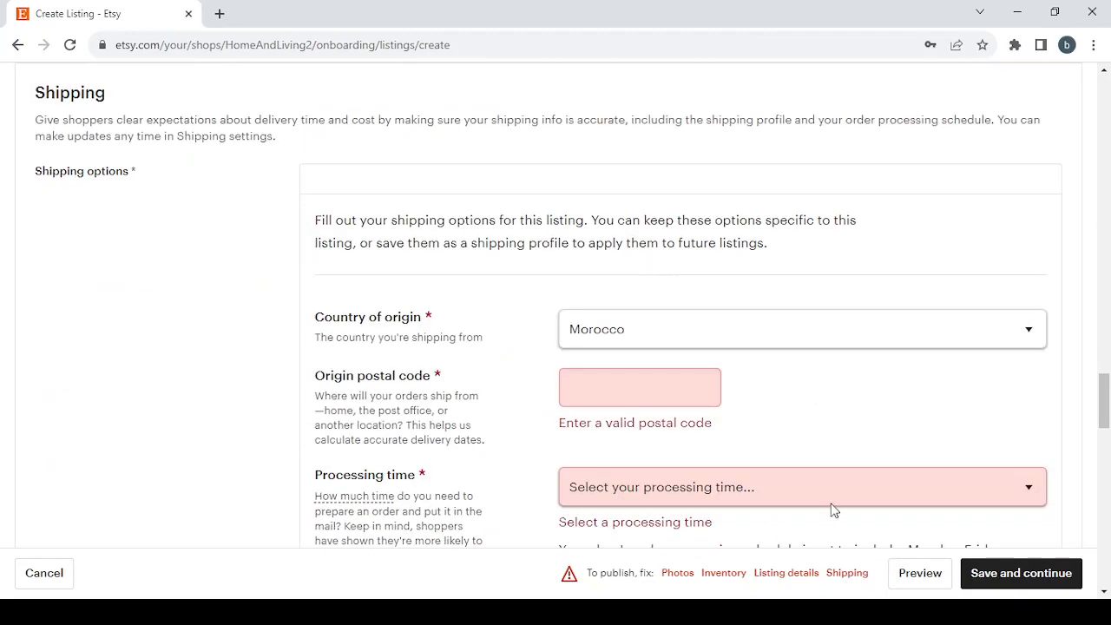
{"action": "scroll", "coordinate": [670, 387], "scroll_direction": "down", "scroll_amount": 3}
{"action": "scroll", "coordinate": [670, 387], "scroll_direction": "down", "scroll_amount": 5}
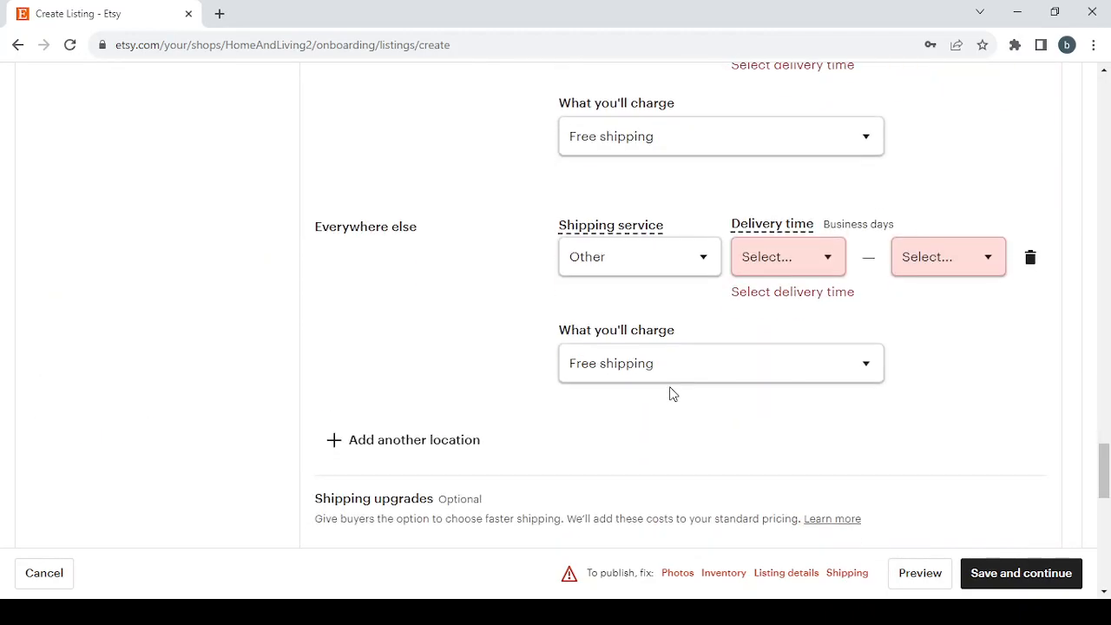
{"action": "scroll", "coordinate": [670, 391], "scroll_direction": "up", "scroll_amount": 6}
{"action": "scroll", "coordinate": [670, 387], "scroll_direction": "up", "scroll_amount": 2}
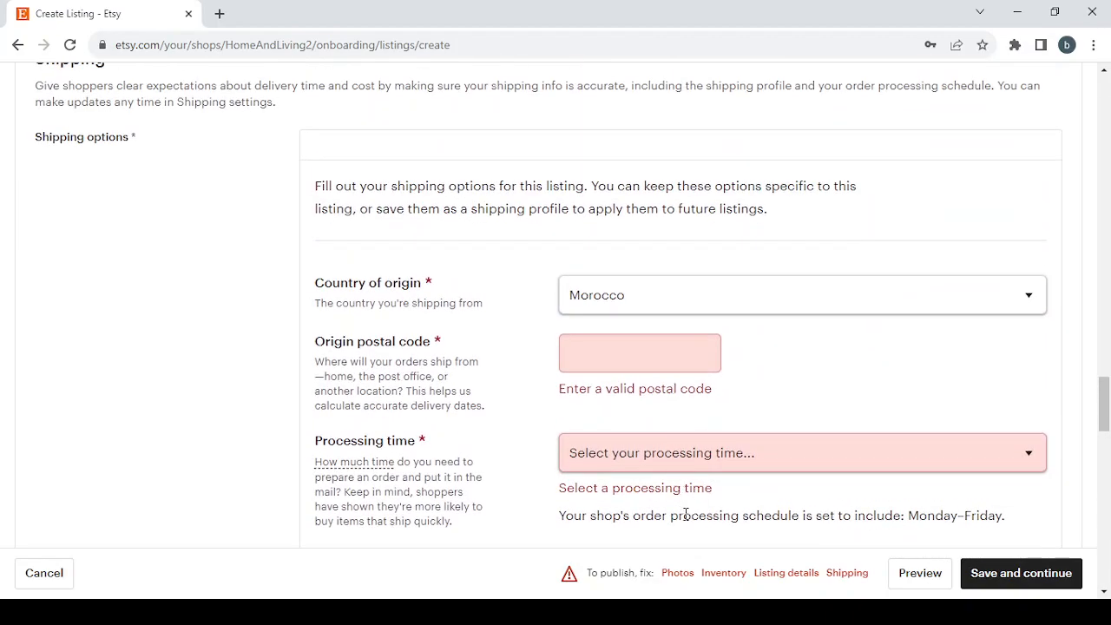
{"action": "left_click", "coordinate": [675, 580]}
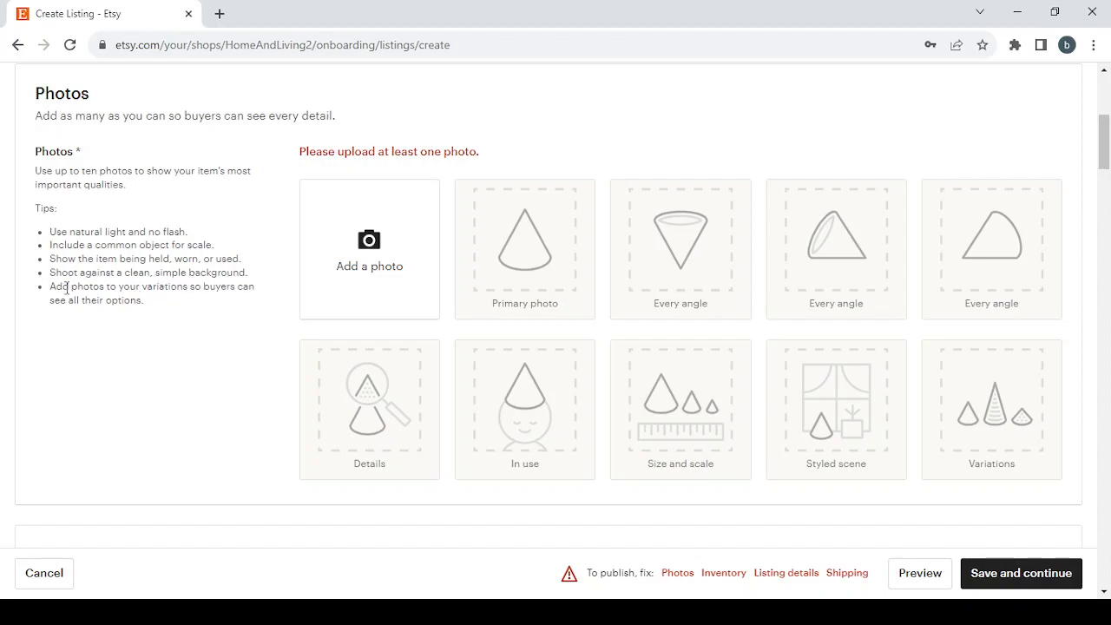
{"action": "scroll", "coordinate": [303, 346], "scroll_direction": "down", "scroll_amount": 5}
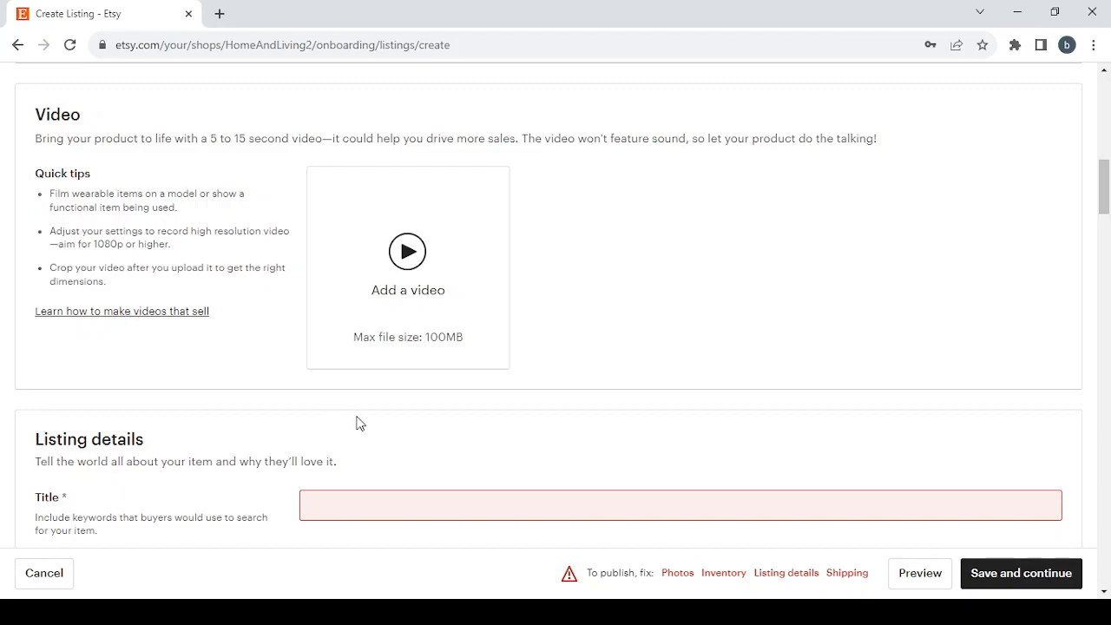
- Enter Home & Living as the listing's title in the listing details
{"action": "scroll", "coordinate": [355, 422], "scroll_direction": "down", "scroll_amount": 4}
{"action": "left_click", "coordinate": [327, 205]}
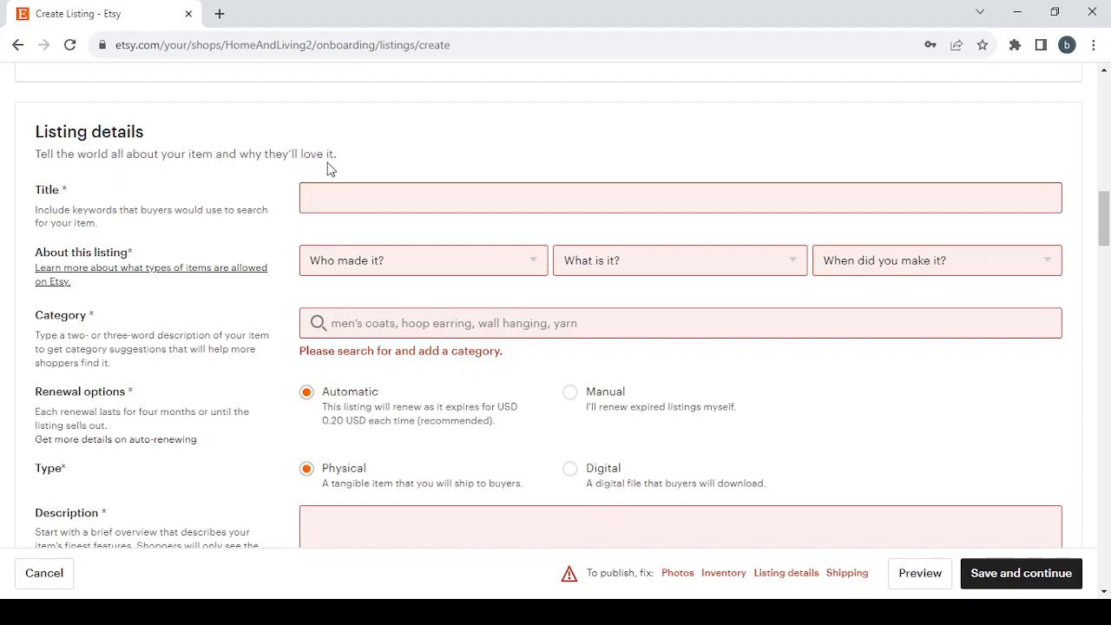
{"action": "left_click", "coordinate": [365, 201]}
{"action": "type", "text": "Home & Living"}
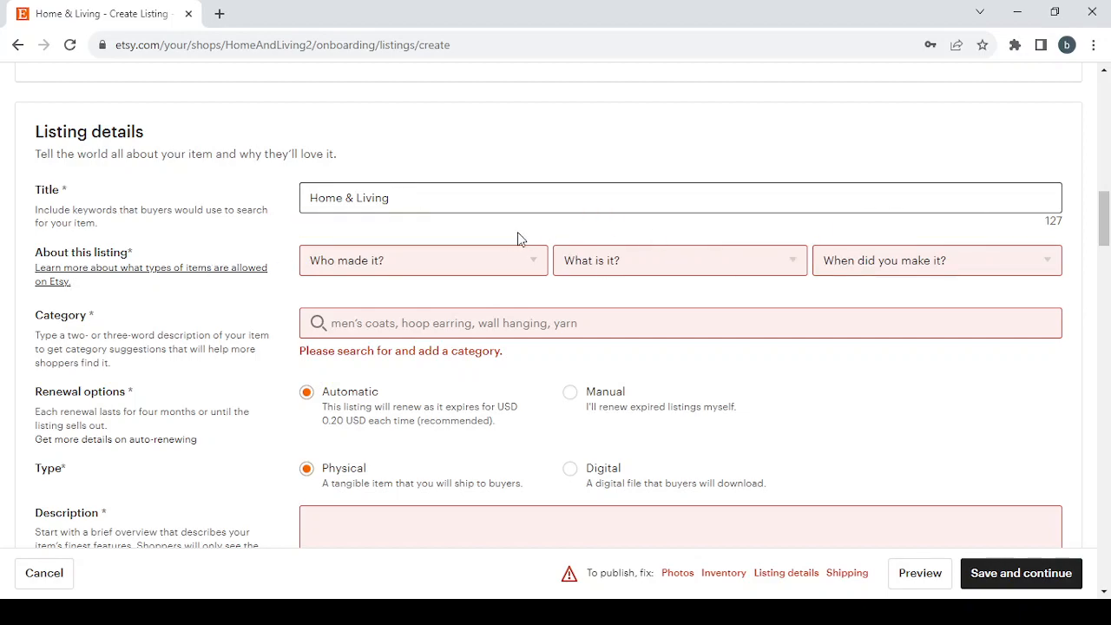
- Describe the listing as made by the seller (I did), a finished product, made in 2020 - 2023
{"action": "left_click", "coordinate": [498, 259]}
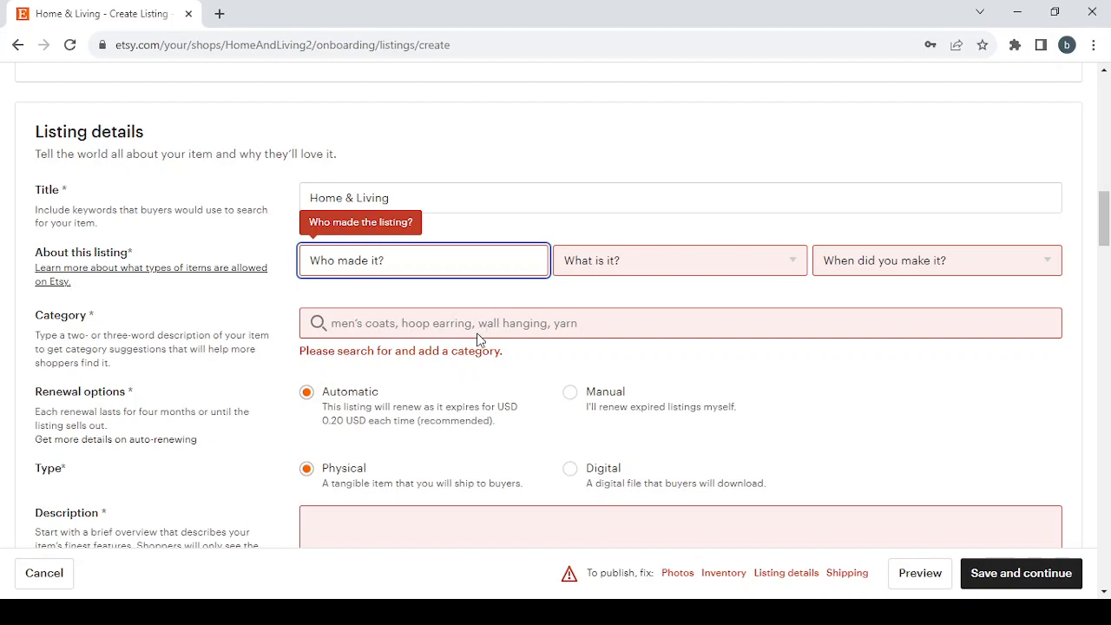
{"action": "left_click", "coordinate": [412, 315]}
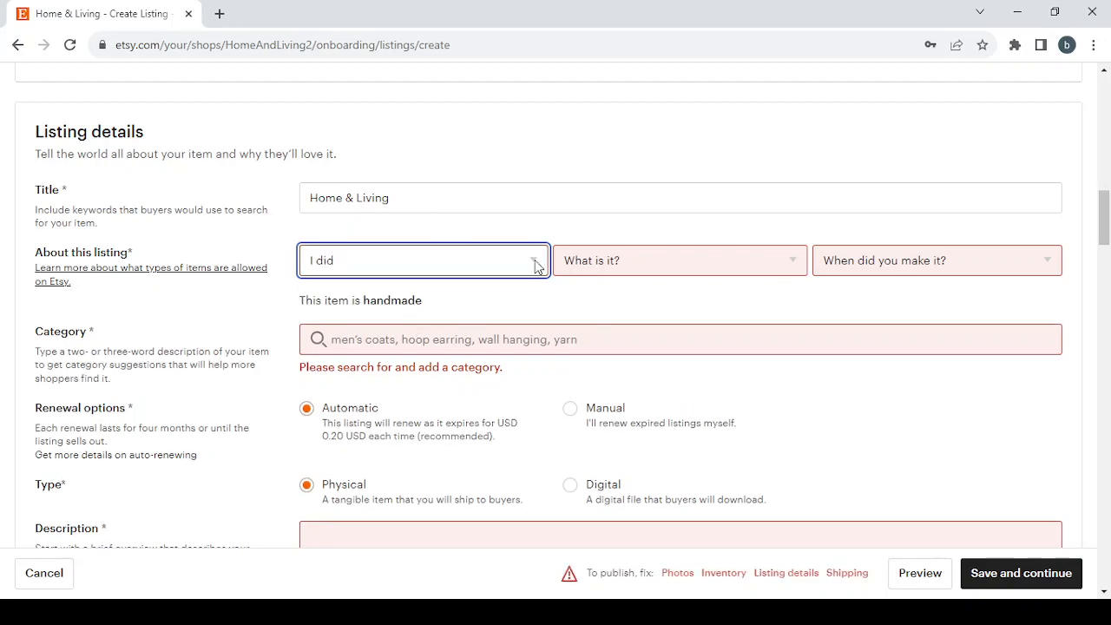
{"action": "left_click", "coordinate": [649, 258]}
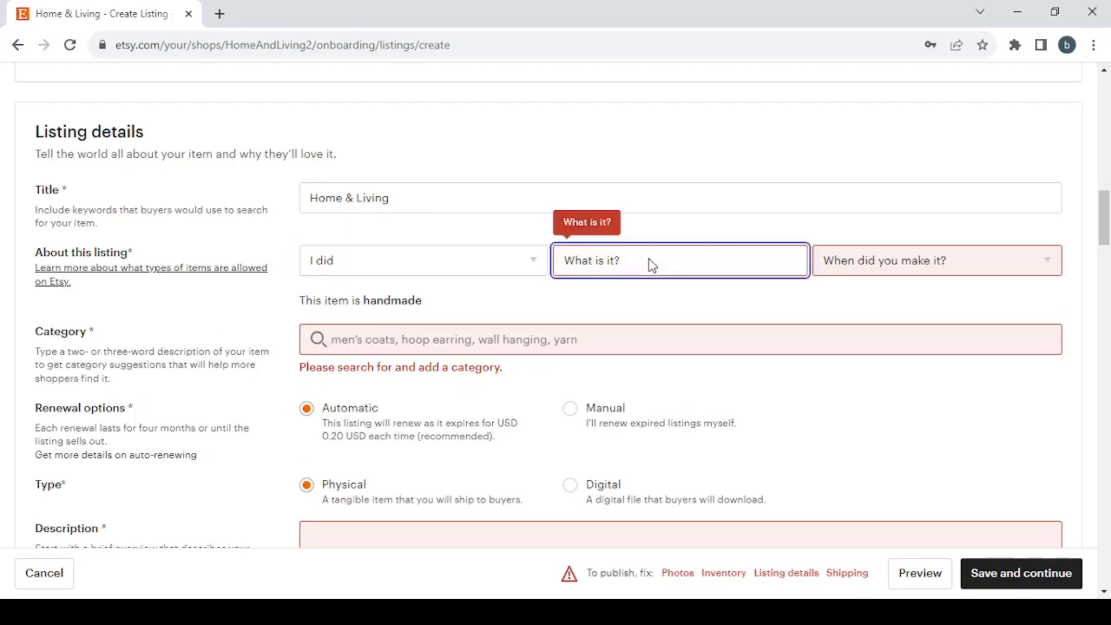
{"action": "left_click", "coordinate": [657, 320]}
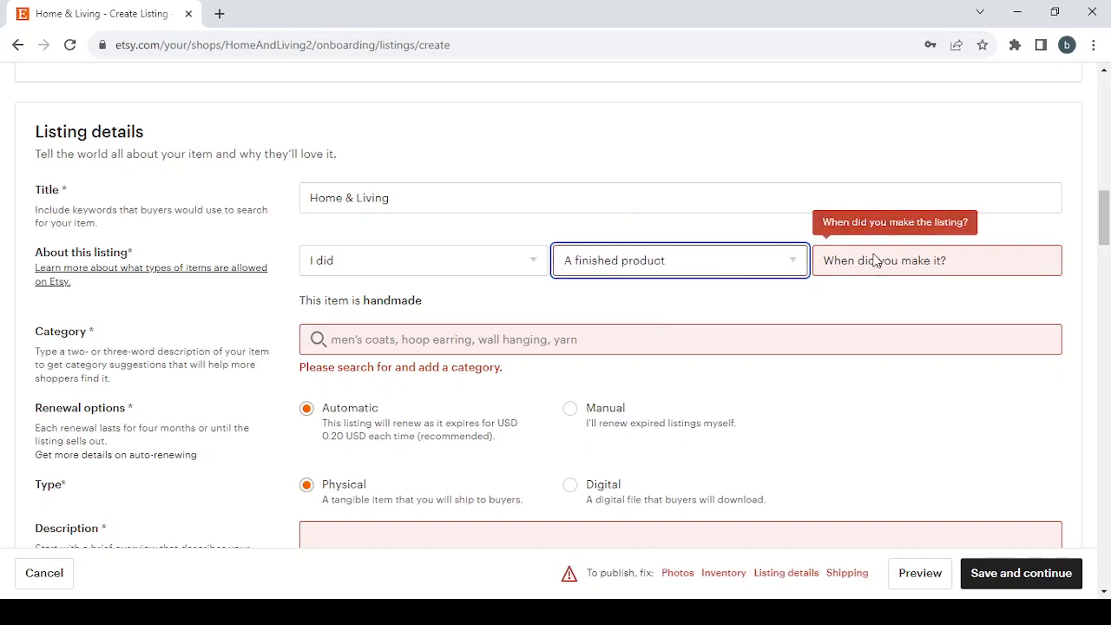
{"action": "left_click", "coordinate": [957, 272]}
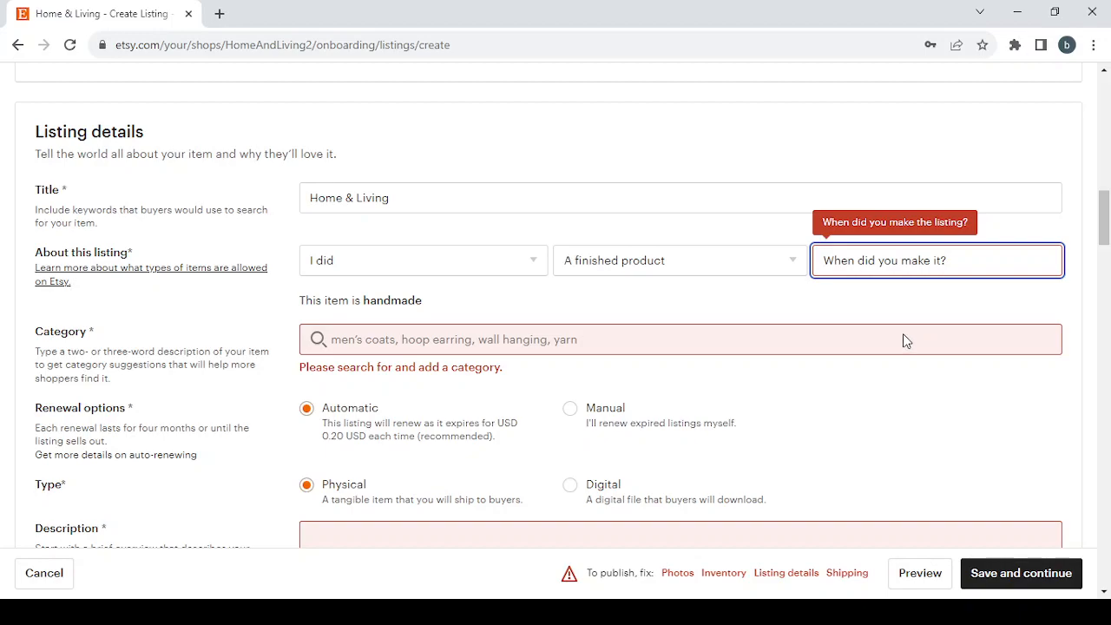
{"action": "key", "text": "Down"}
{"action": "key", "text": "Down"}
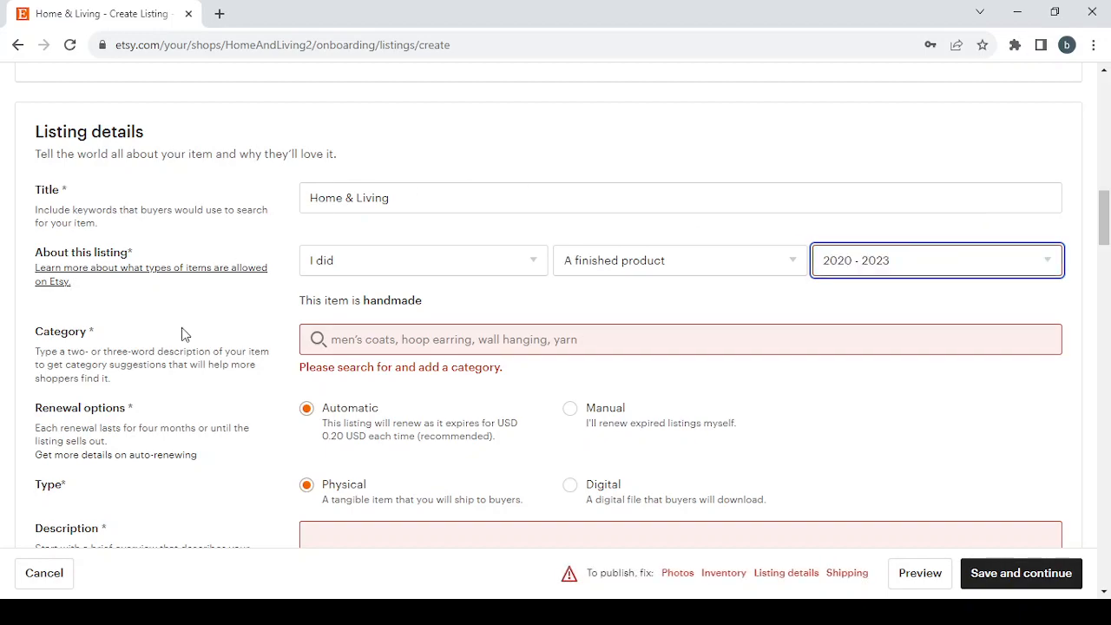
- Search the listing categories for Home & Living and choose the Signs category under Wall Hangings
{"action": "left_click", "coordinate": [363, 339]}
{"action": "type", "text": "Home & Living"}
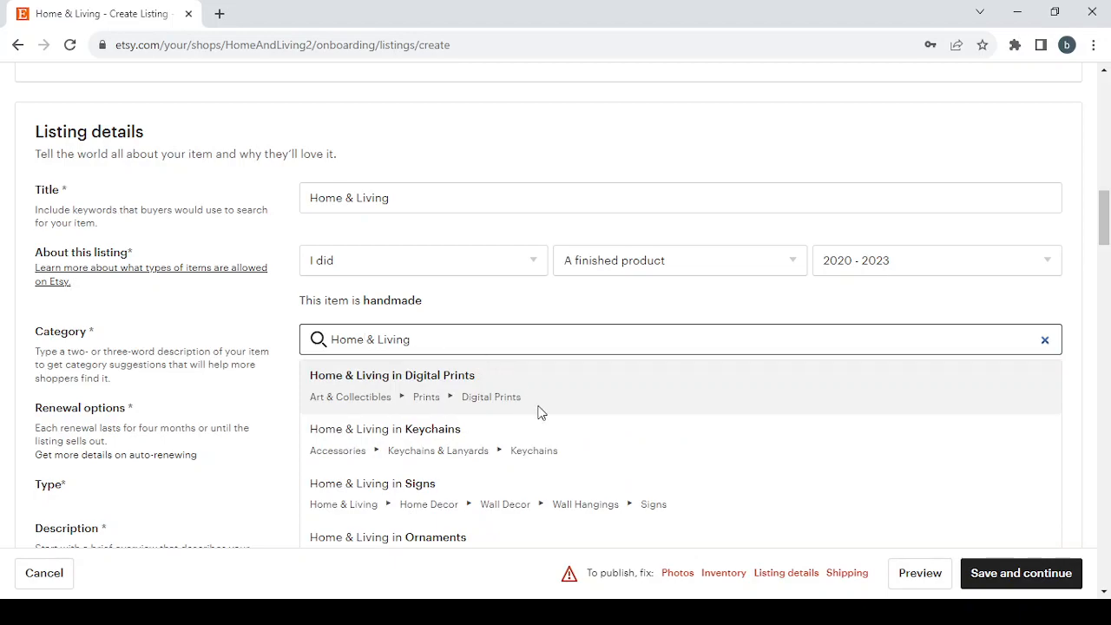
{"action": "scroll", "coordinate": [541, 412], "scroll_direction": "down", "scroll_amount": 2}
{"action": "scroll", "coordinate": [538, 411], "scroll_direction": "up", "scroll_amount": 1}
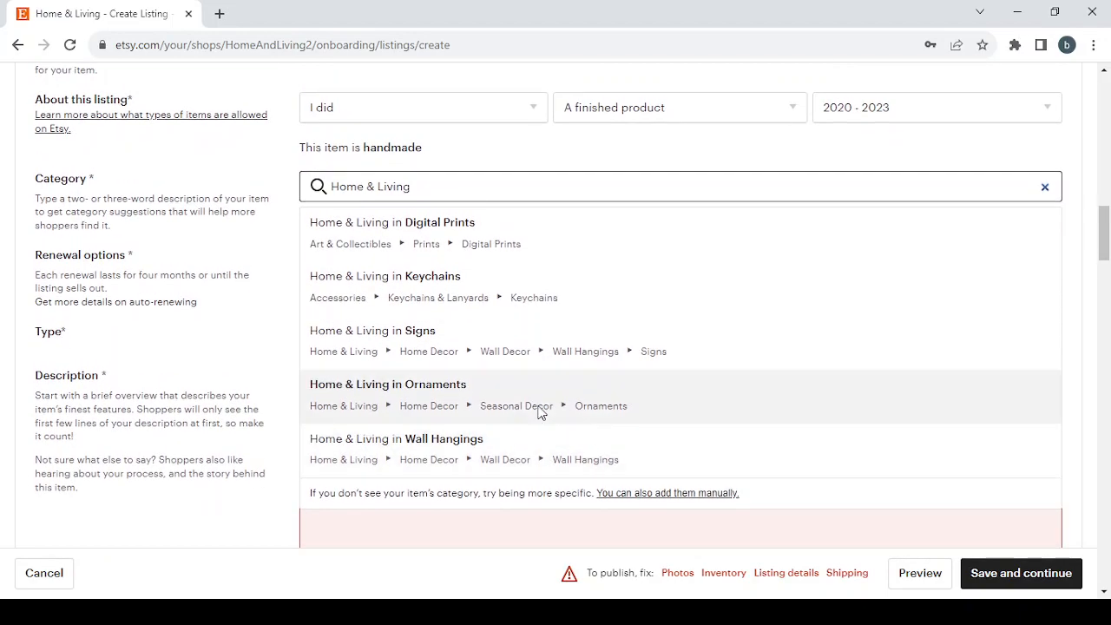
{"action": "scroll", "coordinate": [539, 411], "scroll_direction": "up", "scroll_amount": 1}
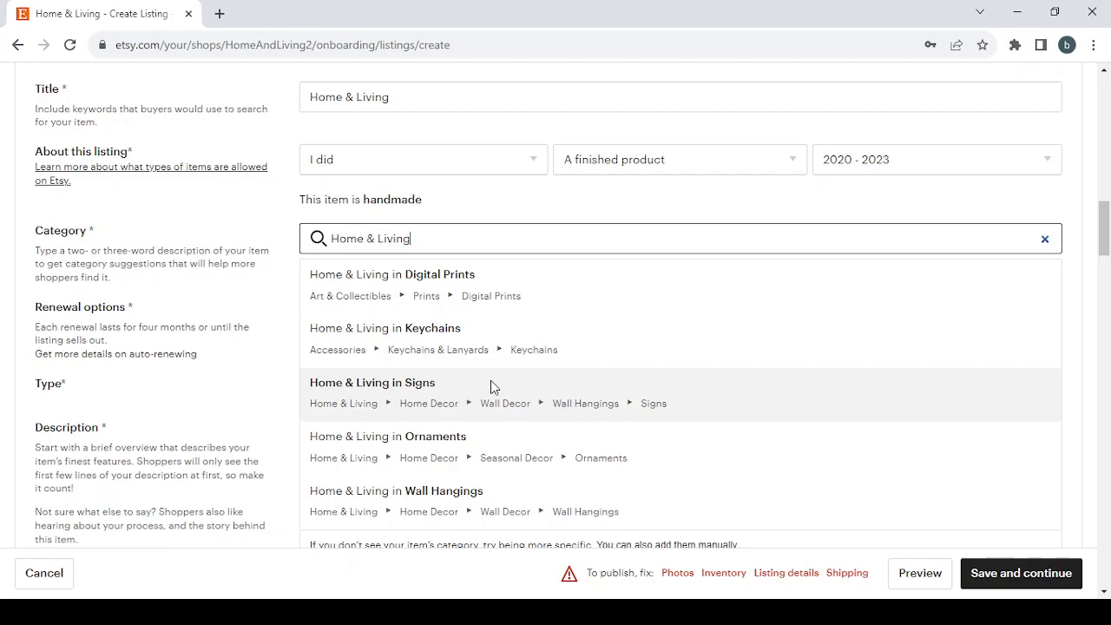
{"action": "left_click", "coordinate": [491, 381]}
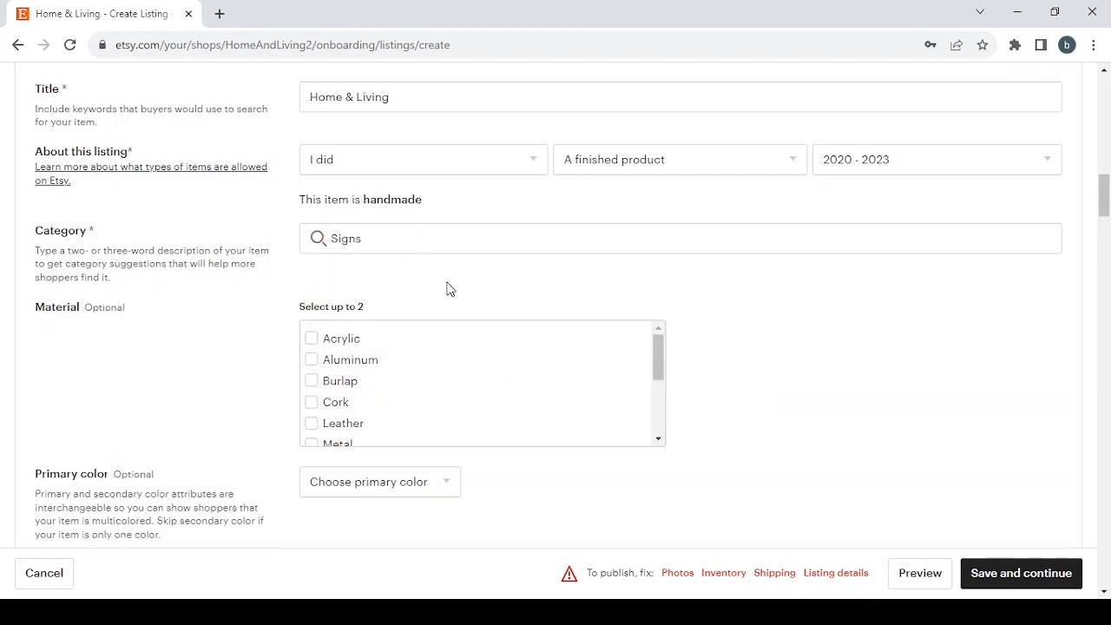
- Select Aluminum and Leather as the item's two materials
{"action": "scroll", "coordinate": [448, 288], "scroll_direction": "down", "scroll_amount": 5}
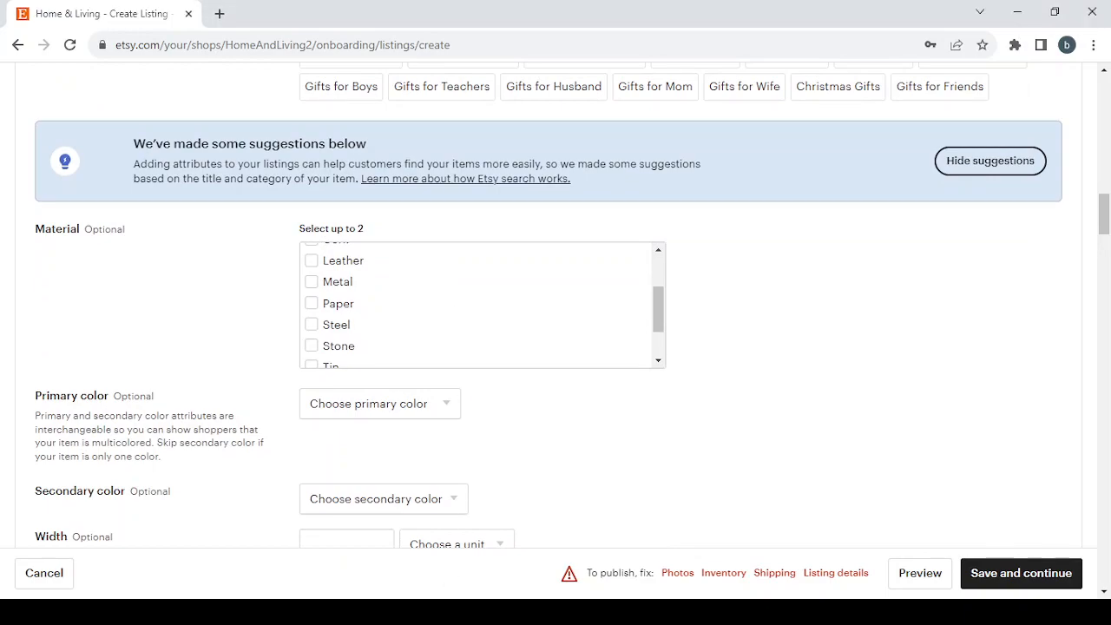
{"action": "scroll", "coordinate": [402, 302], "scroll_direction": "up", "scroll_amount": 2}
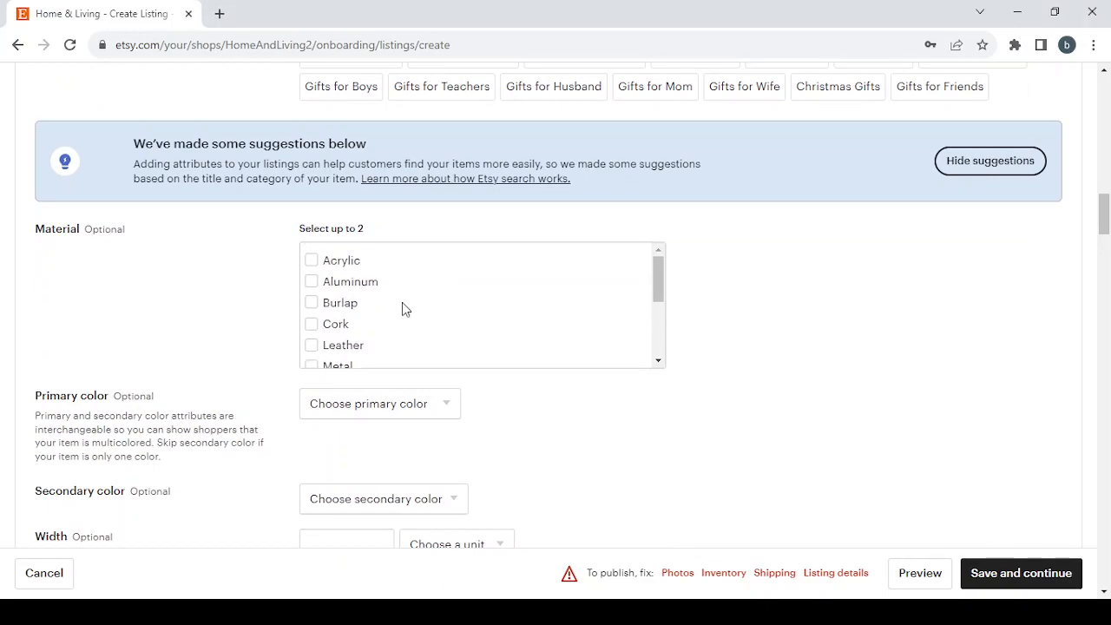
{"action": "left_click", "coordinate": [310, 282]}
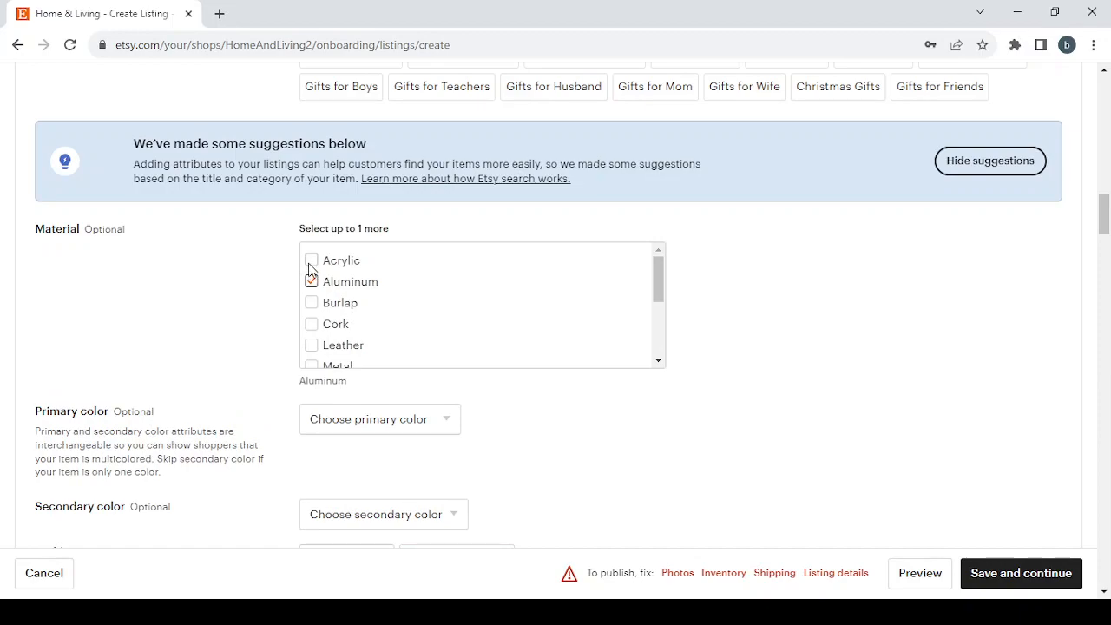
{"action": "left_click", "coordinate": [311, 344]}
{"action": "scroll", "coordinate": [583, 365], "scroll_direction": "down", "scroll_amount": 3}
{"action": "scroll", "coordinate": [595, 447], "scroll_direction": "down", "scroll_amount": 2}
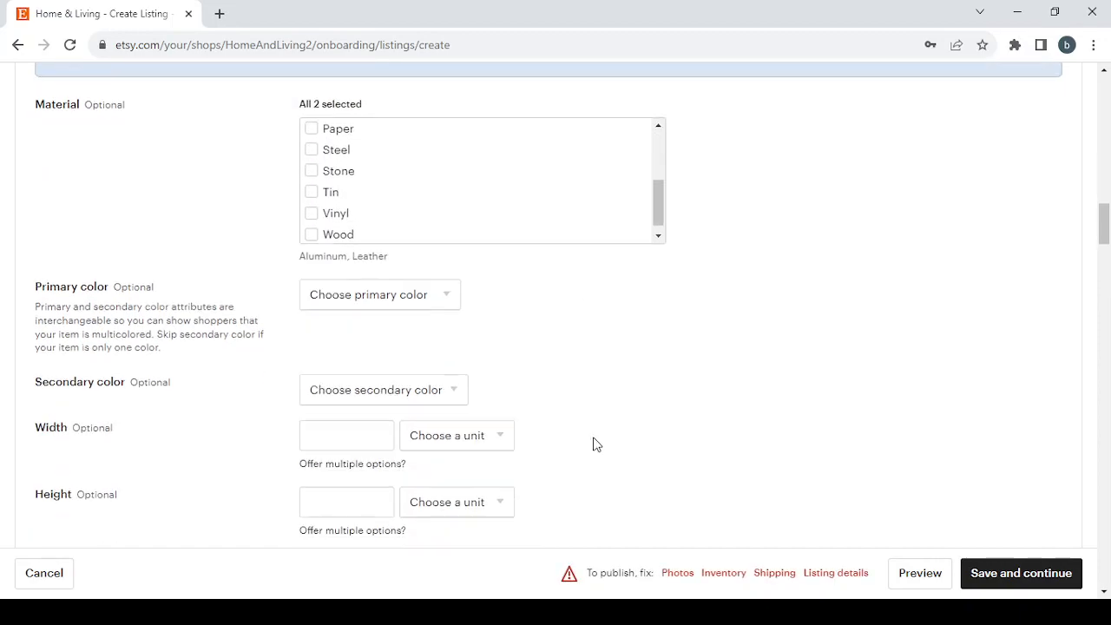
- Set the item's primary color to Black and its secondary color to Blue
{"action": "left_click", "coordinate": [404, 265]}
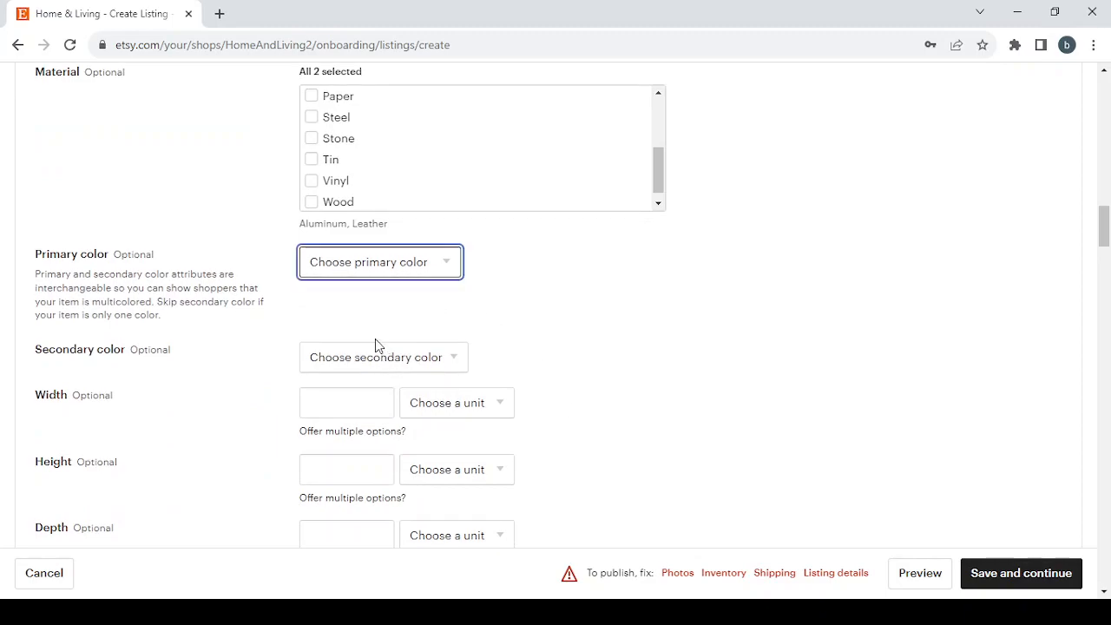
{"action": "type", "text": "bl"}
{"action": "scroll", "coordinate": [527, 334], "scroll_direction": "down", "scroll_amount": 2}
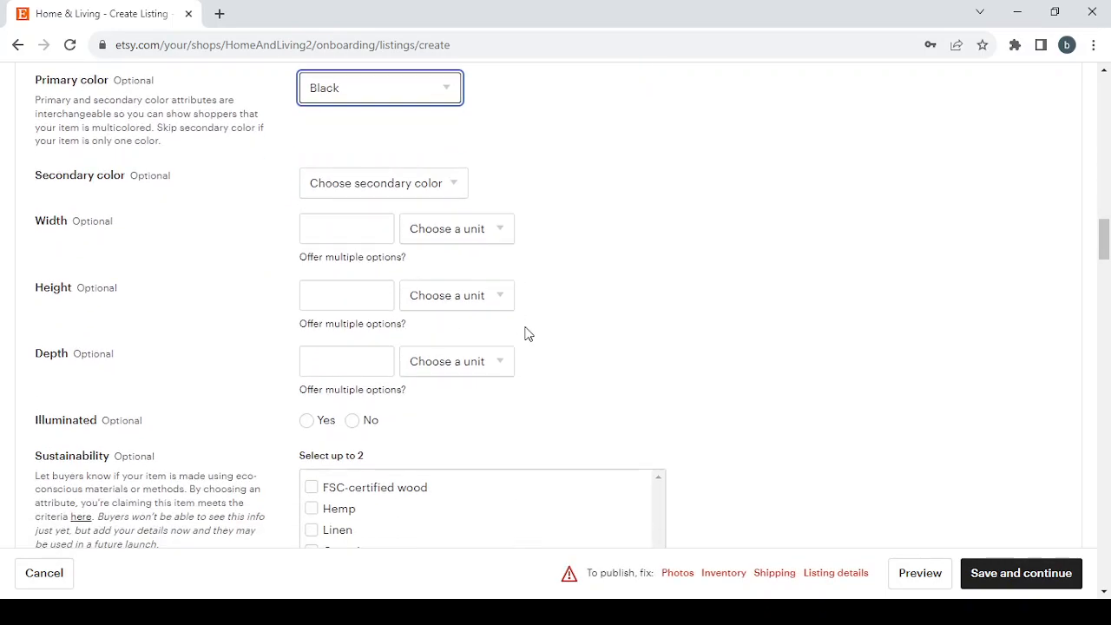
{"action": "left_click", "coordinate": [369, 186]}
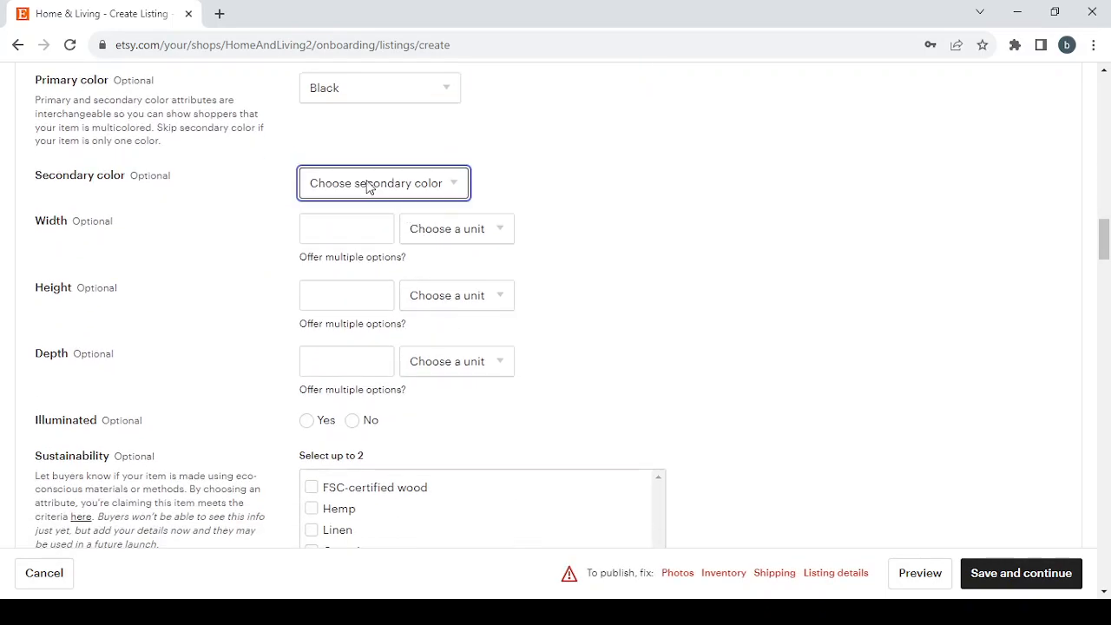
{"action": "left_click", "coordinate": [369, 265]}
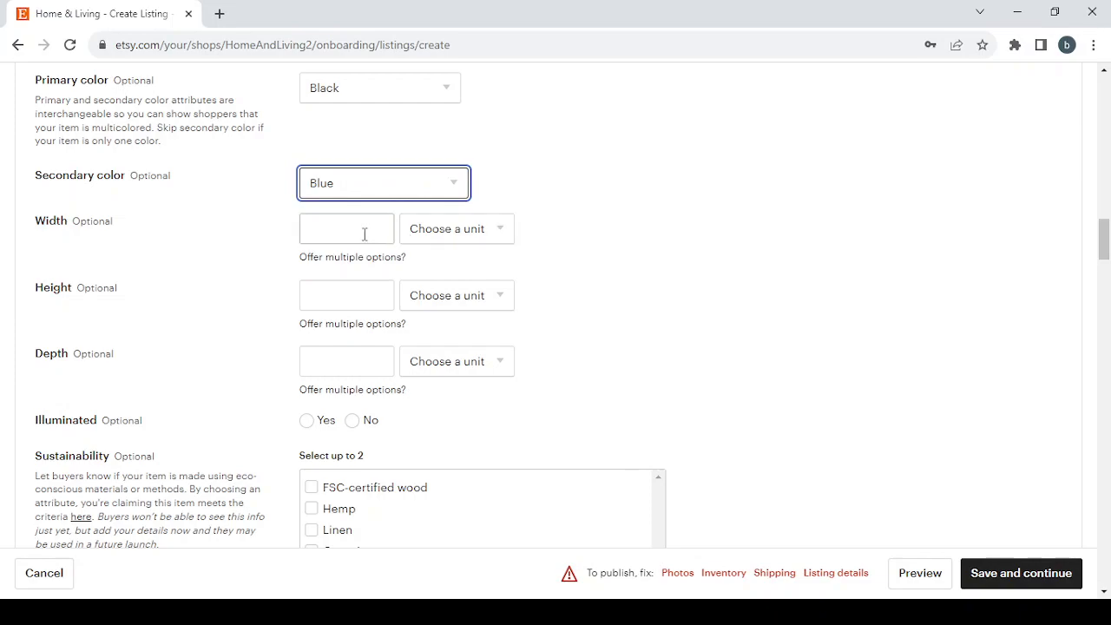
- Check the width unit choices without picking one, and try the Illuminated attribute as Yes before resetting it
{"action": "left_click", "coordinate": [484, 231]}
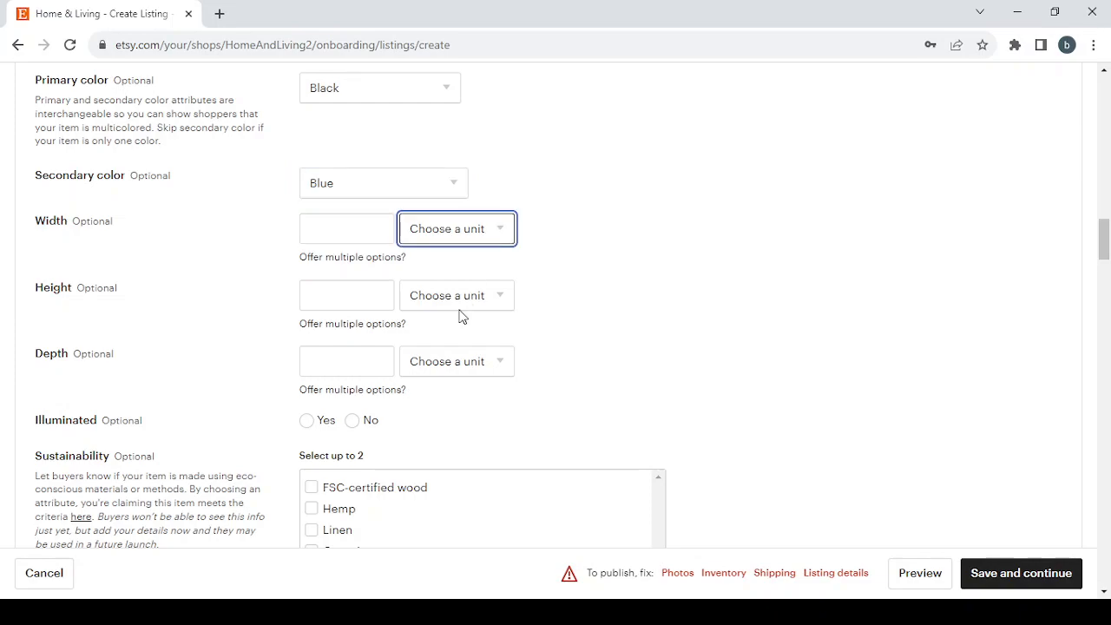
{"action": "left_click", "coordinate": [570, 264]}
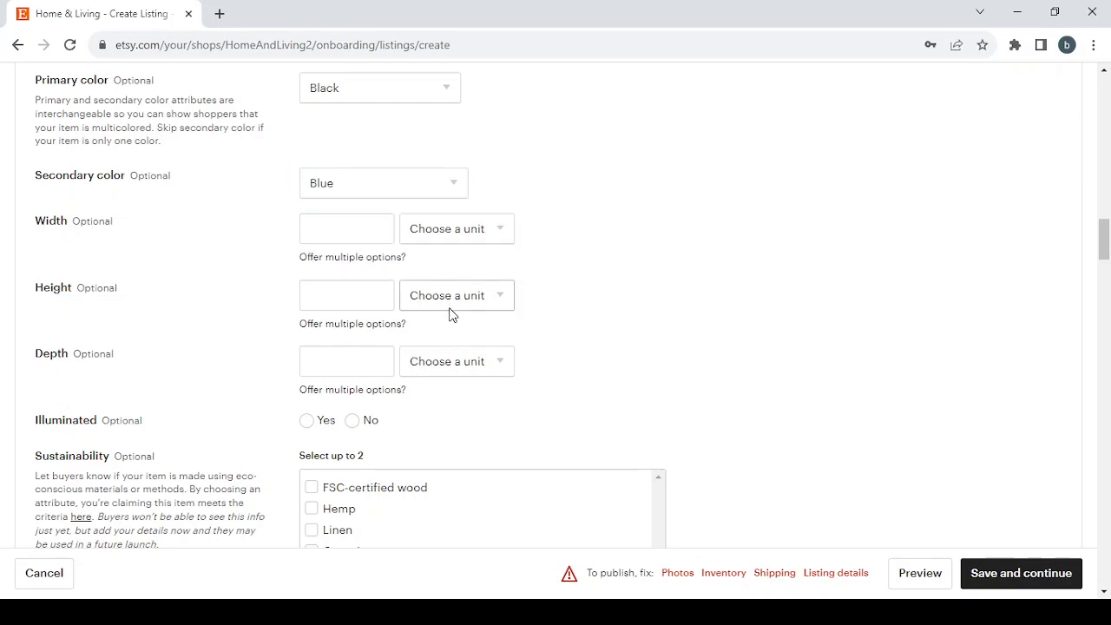
{"action": "scroll", "coordinate": [657, 372], "scroll_direction": "down", "scroll_amount": 3}
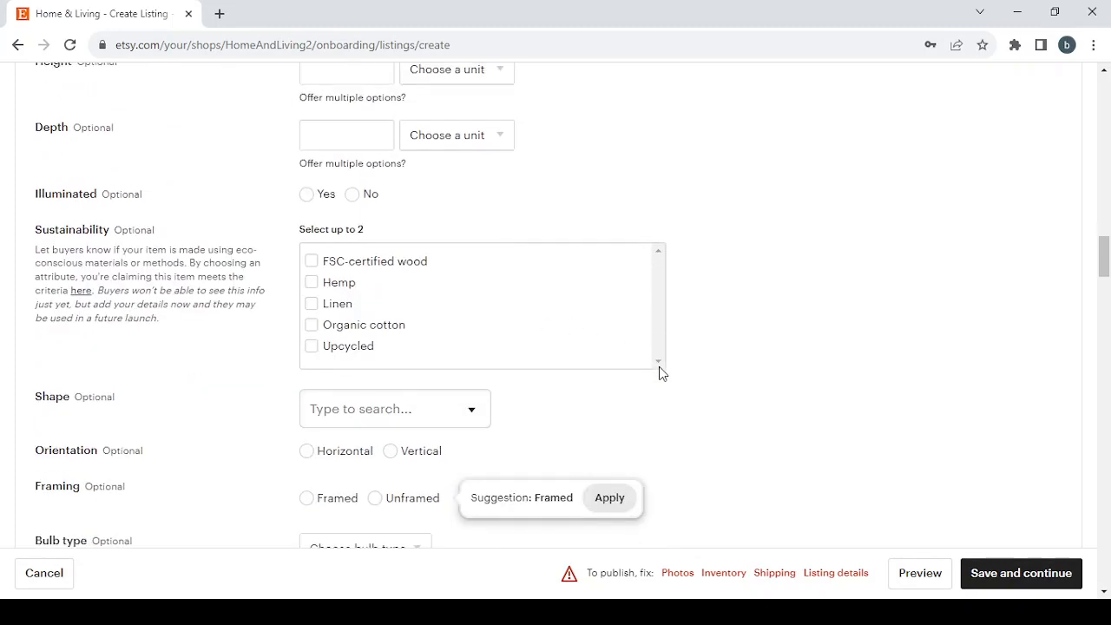
{"action": "left_click", "coordinate": [307, 195]}
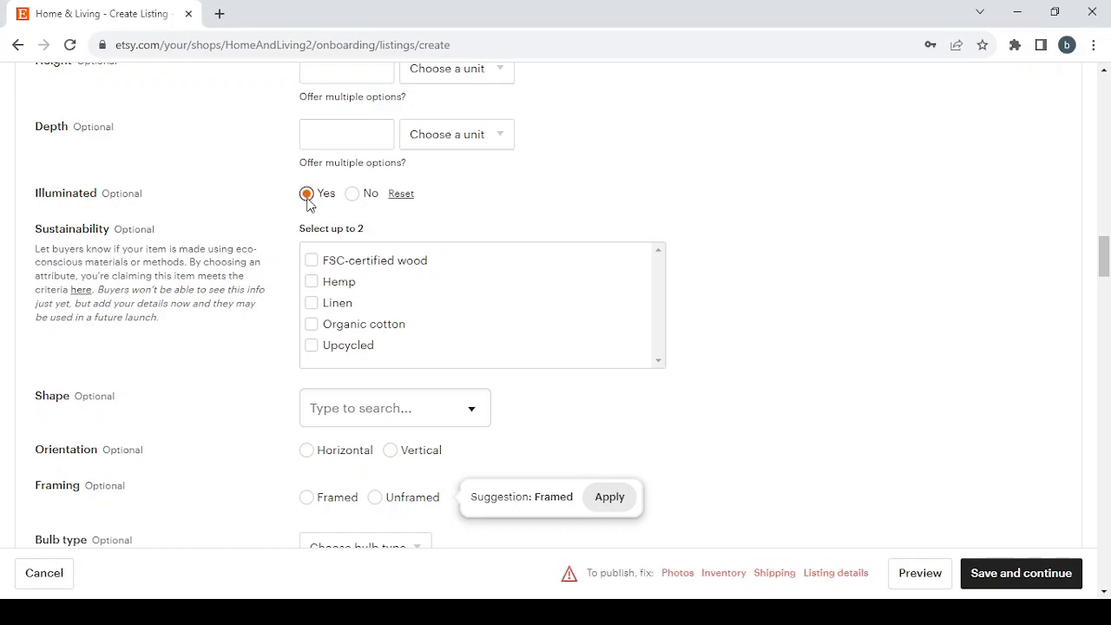
{"action": "left_click", "coordinate": [401, 195]}
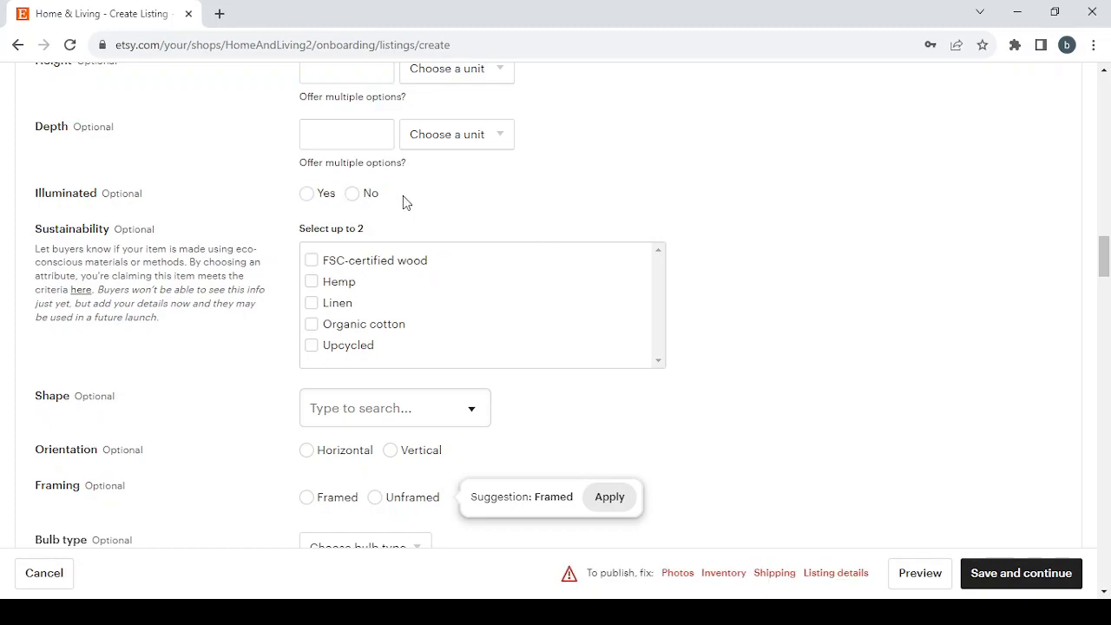
- Mark FSC-certified wood as the item's sustainability attribute
{"action": "scroll", "coordinate": [485, 215], "scroll_direction": "down", "scroll_amount": 2}
{"action": "scroll", "coordinate": [484, 215], "scroll_direction": "up", "scroll_amount": 1}
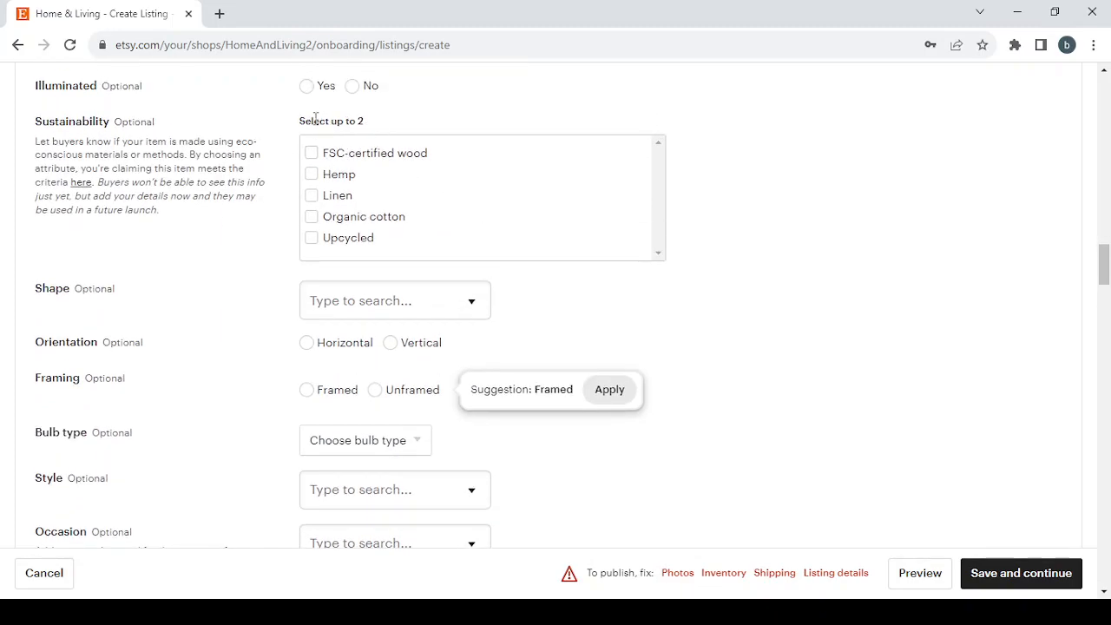
{"action": "left_click", "coordinate": [312, 154]}
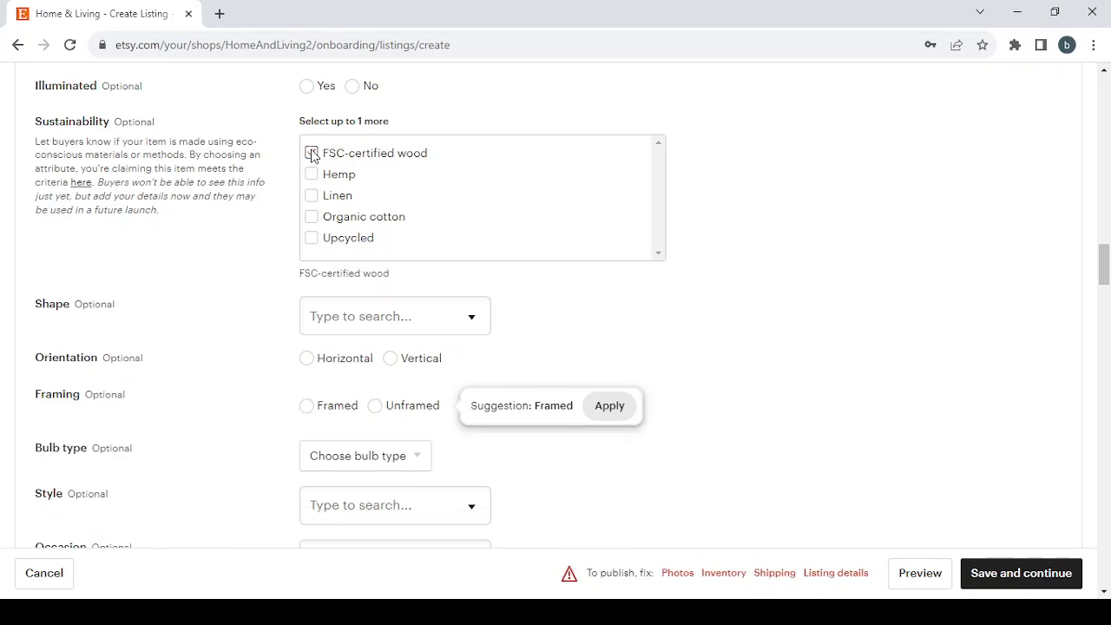
- Add Upcycled as the second sustainability attribute, and check the shape choices without picking one
{"action": "left_click", "coordinate": [312, 238]}
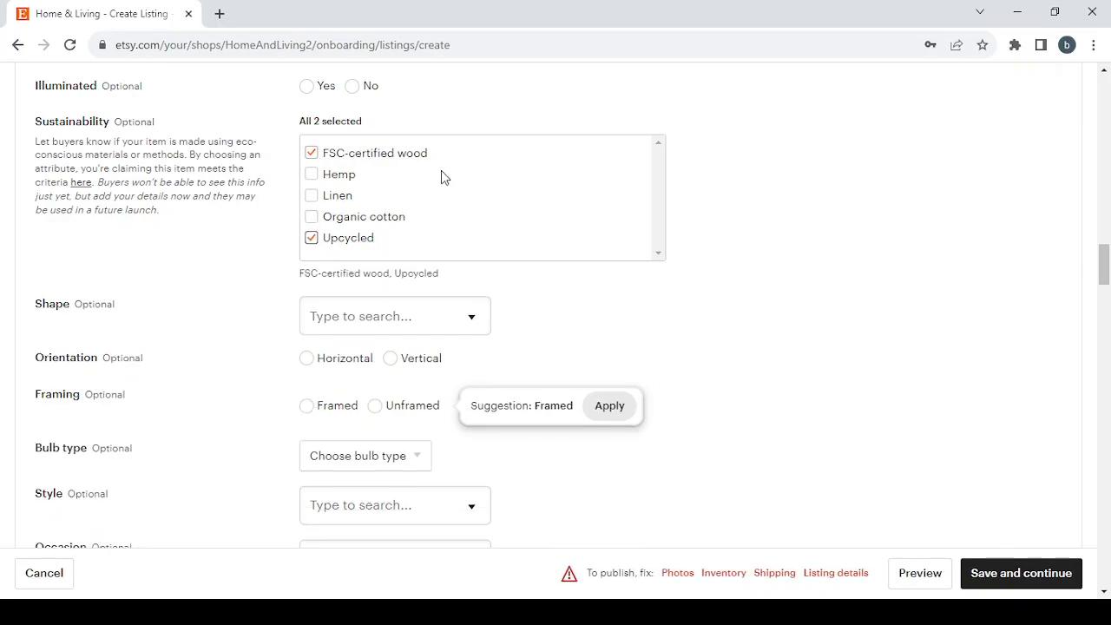
{"action": "scroll", "coordinate": [657, 270], "scroll_direction": "down", "scroll_amount": 2}
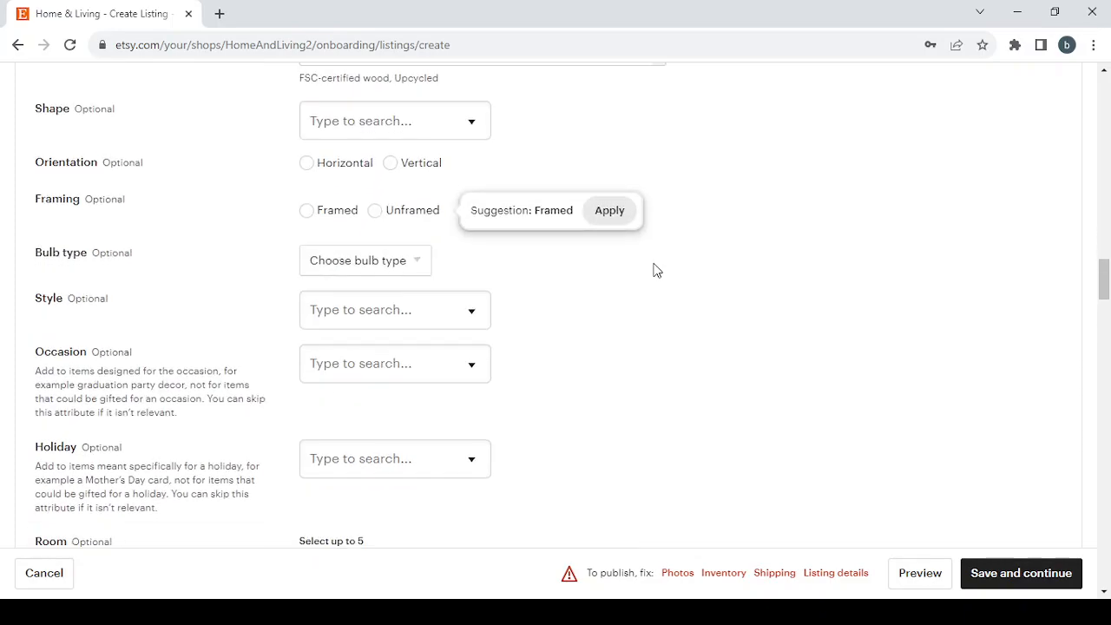
{"action": "left_click", "coordinate": [408, 134]}
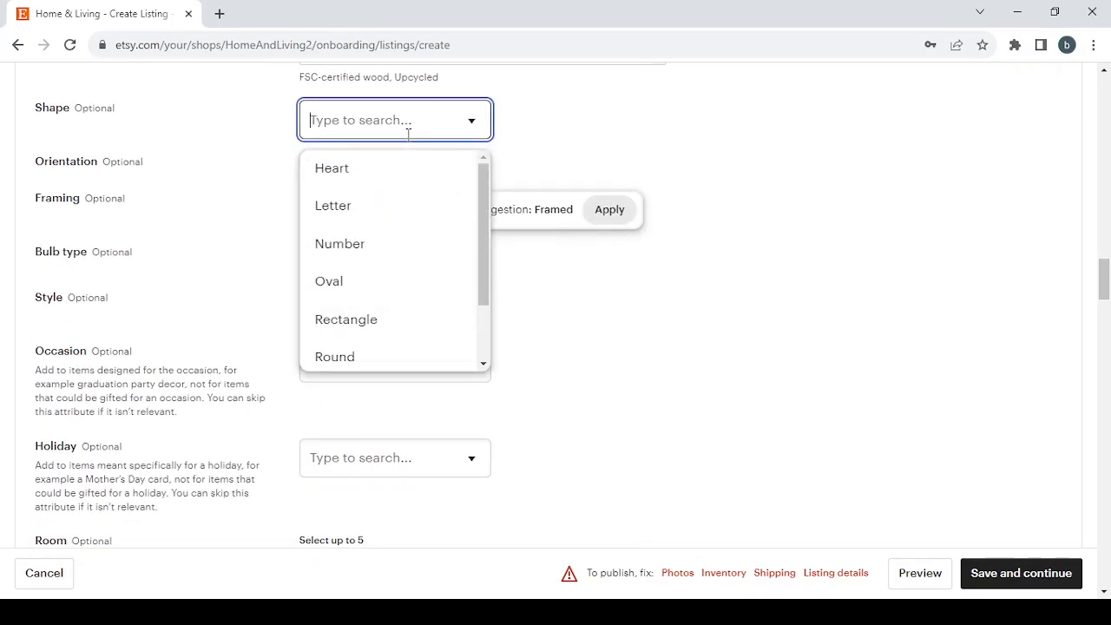
{"action": "left_click", "coordinate": [584, 139]}
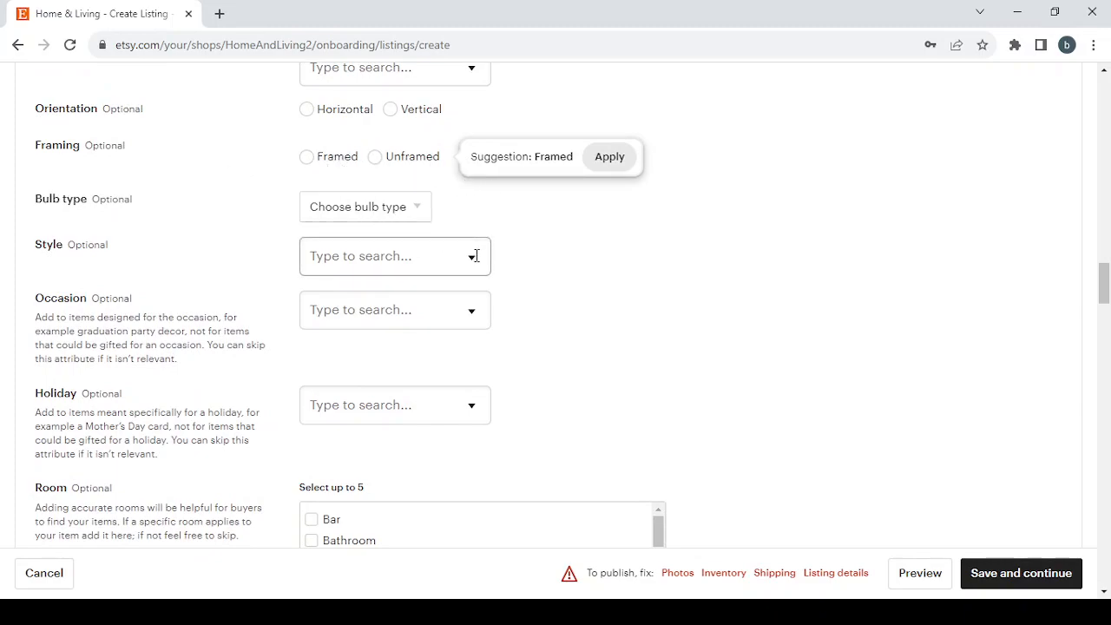
- Check the occasion choices without picking one, and set the item's holiday to Eid
{"action": "left_click", "coordinate": [462, 303]}
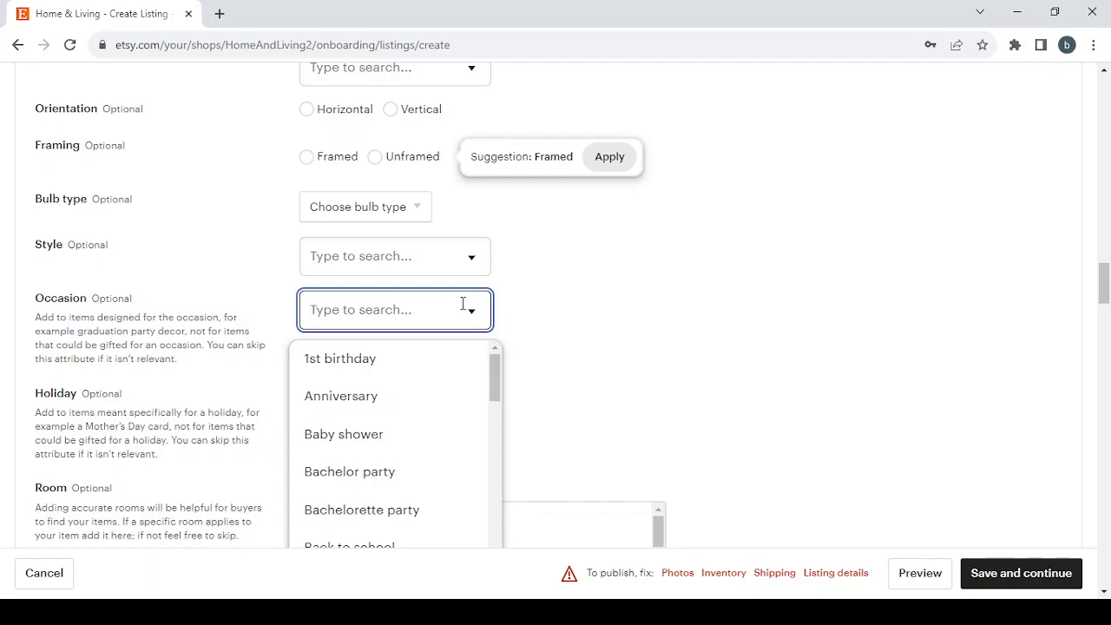
{"action": "left_click", "coordinate": [565, 322]}
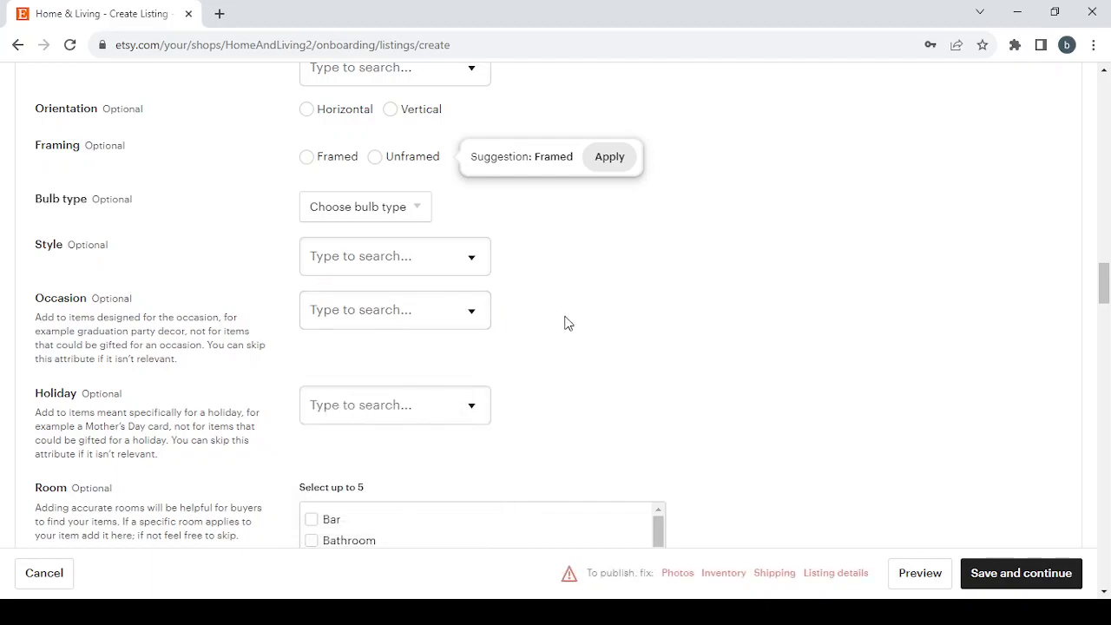
{"action": "scroll", "coordinate": [486, 311], "scroll_direction": "down", "scroll_amount": 2}
{"action": "left_click", "coordinate": [429, 316]}
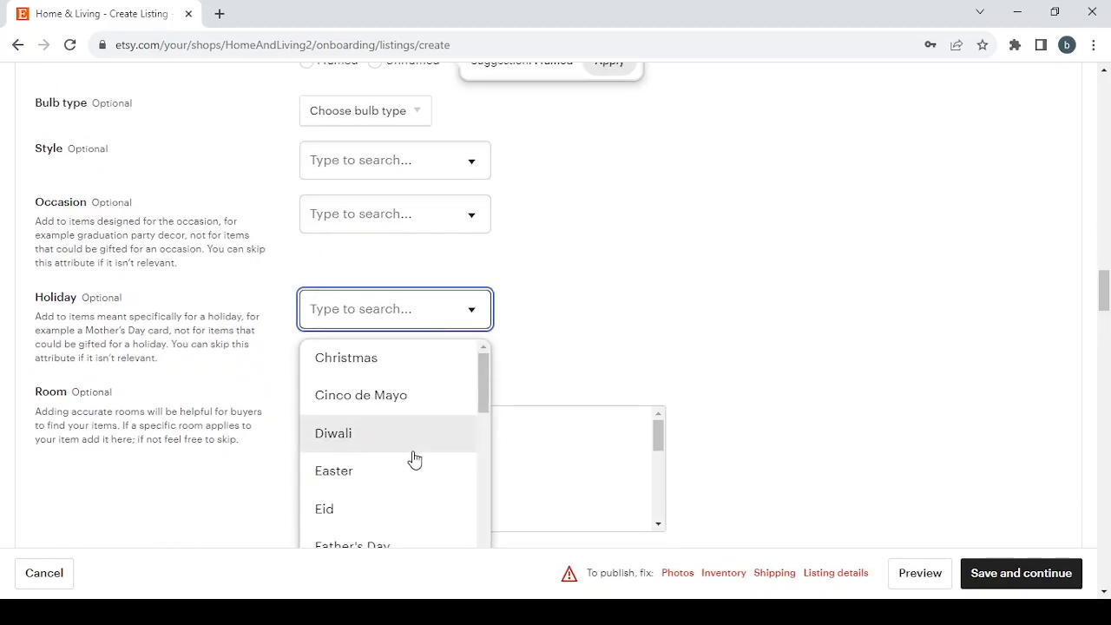
{"action": "left_click", "coordinate": [414, 507]}
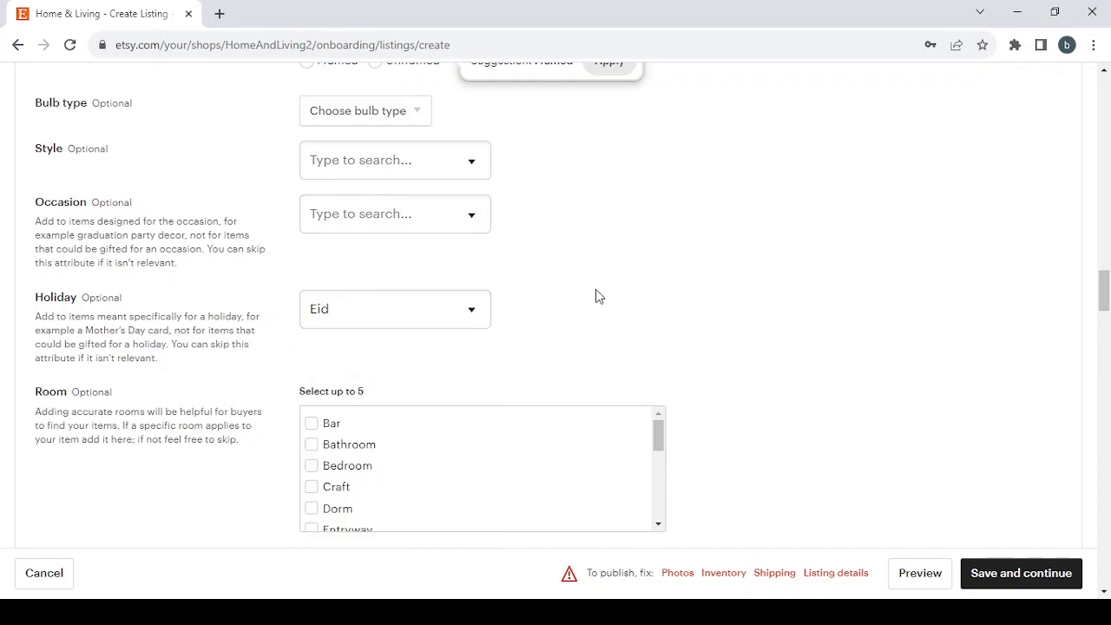
- Set the listing's renewal option to Manual, leaving the room, season and graphic attributes unset
{"action": "scroll", "coordinate": [596, 295], "scroll_direction": "down", "scroll_amount": 3}
{"action": "scroll", "coordinate": [596, 295], "scroll_direction": "down", "scroll_amount": 1}
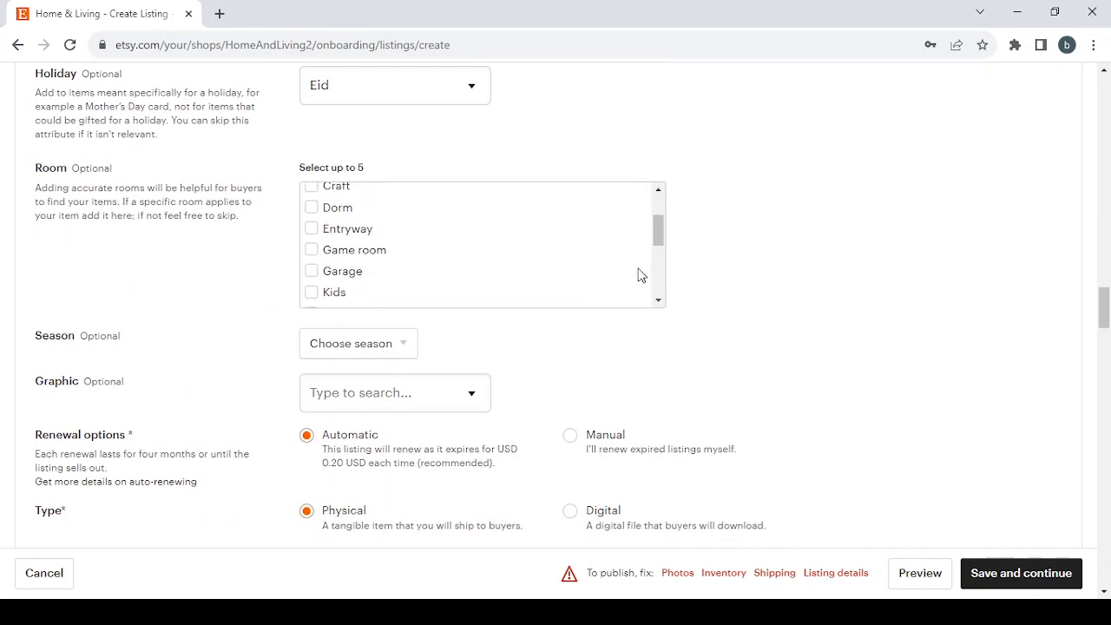
{"action": "scroll", "coordinate": [638, 275], "scroll_direction": "down", "scroll_amount": 1}
{"action": "scroll", "coordinate": [781, 364], "scroll_direction": "down", "scroll_amount": 2}
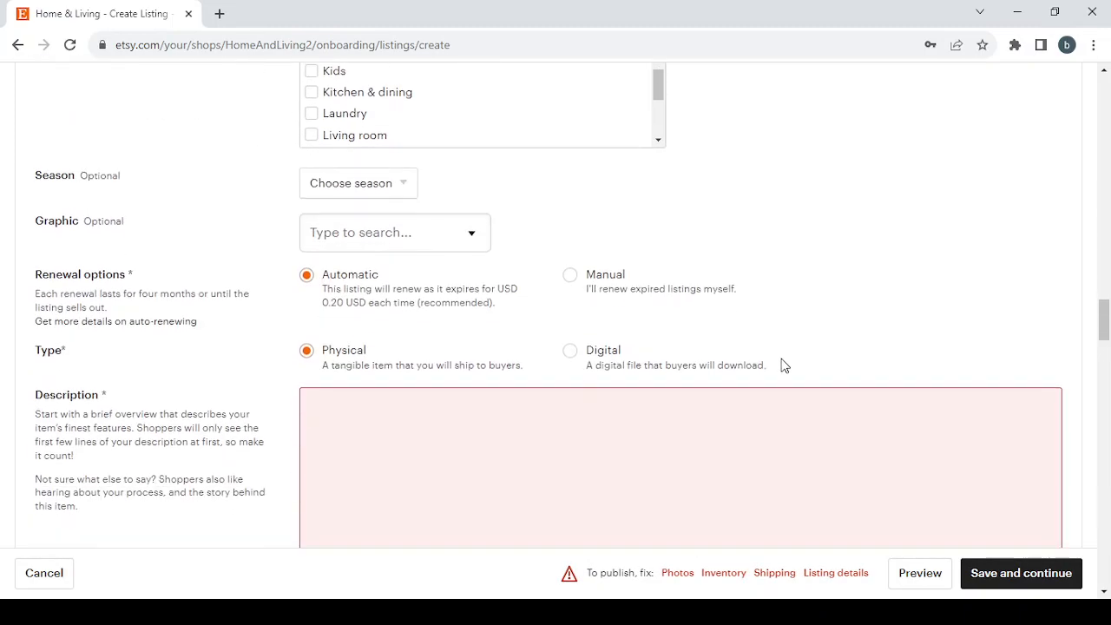
{"action": "scroll", "coordinate": [784, 365], "scroll_direction": "down", "scroll_amount": 1}
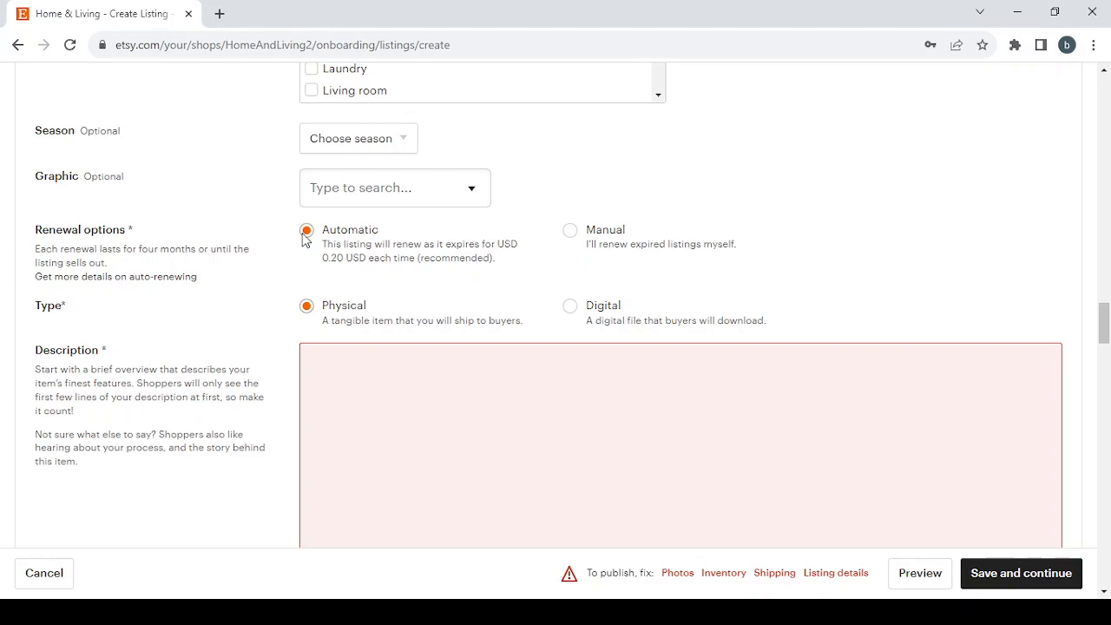
{"action": "left_click", "coordinate": [568, 236]}
- Review the rest of the listing form, from the description and tags through inventory, pricing and shipping to the returns and exchanges policy
{"action": "scroll", "coordinate": [382, 295], "scroll_direction": "down", "scroll_amount": 2}
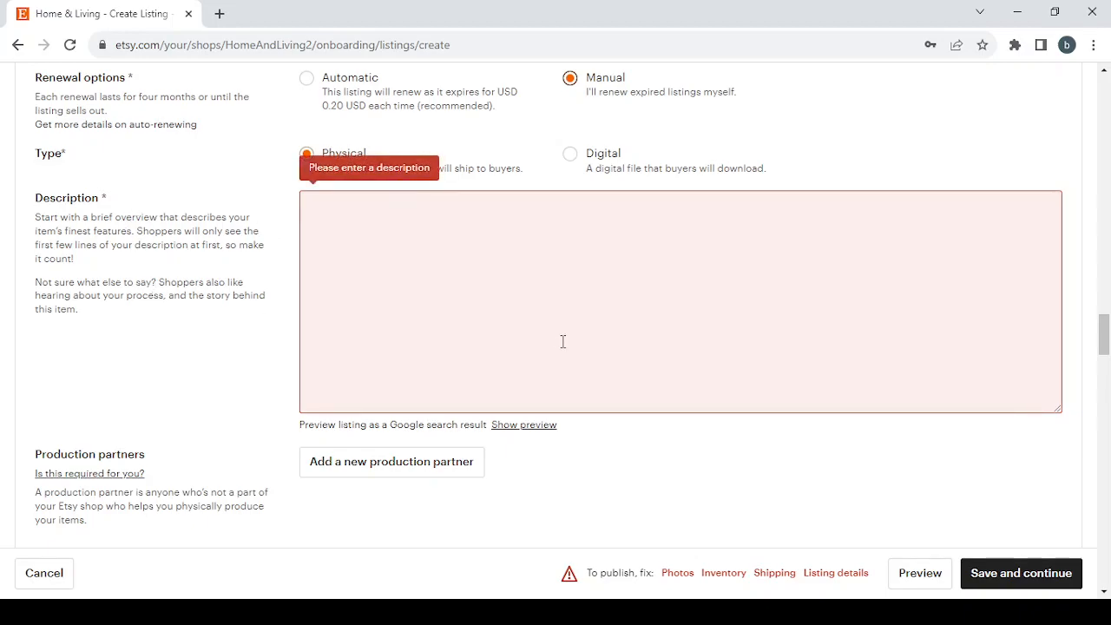
{"action": "scroll", "coordinate": [562, 341], "scroll_direction": "down", "scroll_amount": 8}
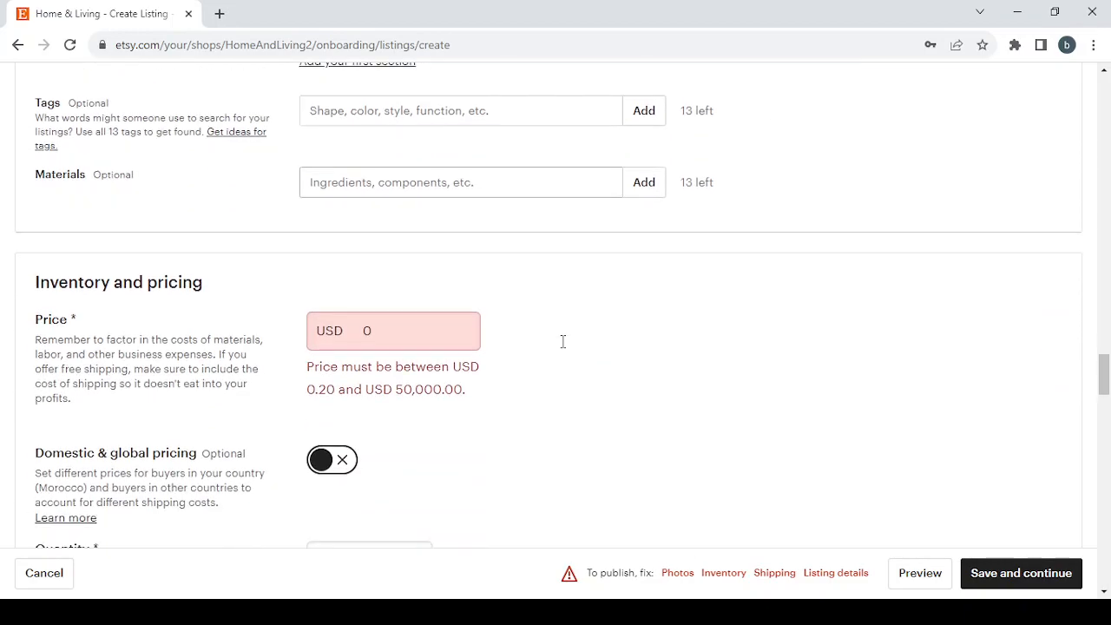
{"action": "scroll", "coordinate": [563, 348], "scroll_direction": "down", "scroll_amount": 1}
{"action": "left_click", "coordinate": [362, 151]}
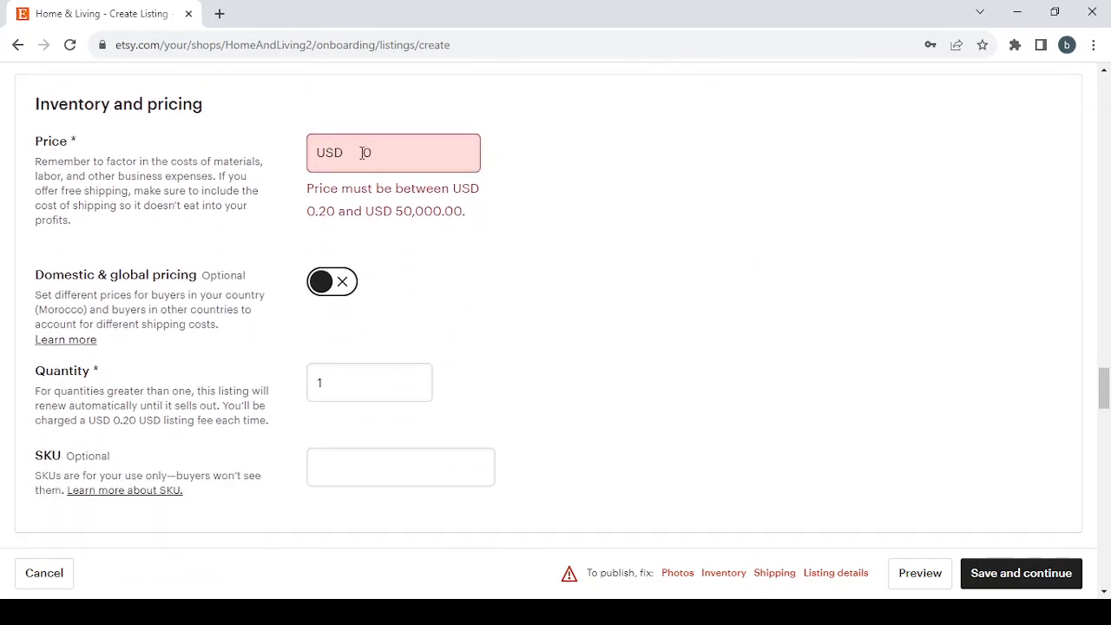
{"action": "scroll", "coordinate": [605, 340], "scroll_direction": "down", "scroll_amount": 12}
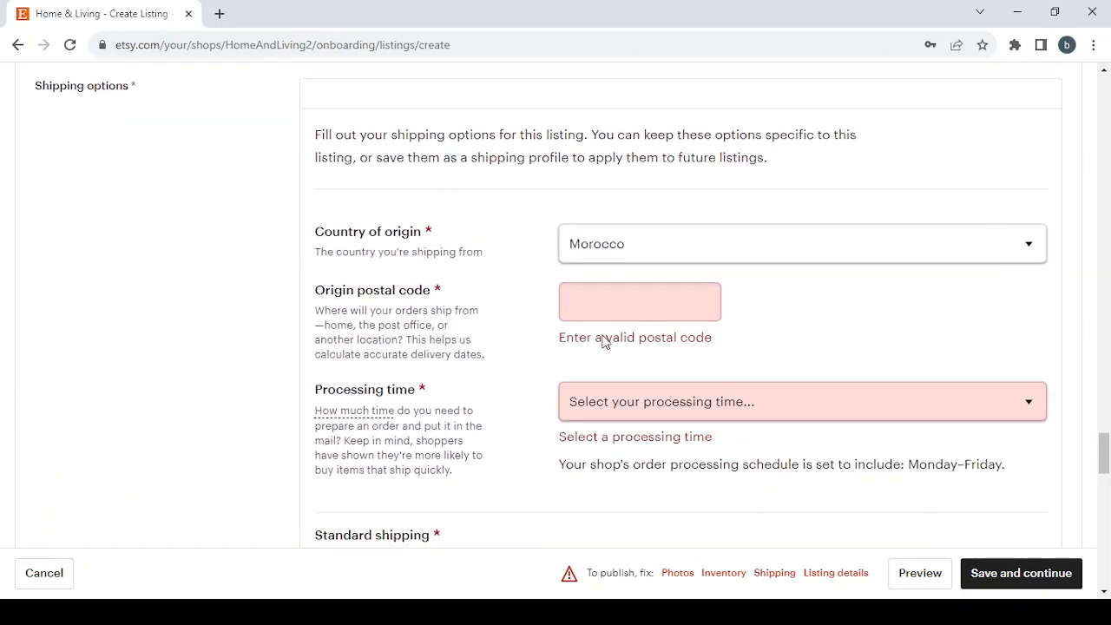
{"action": "scroll", "coordinate": [585, 154], "scroll_direction": "up", "scroll_amount": 1}
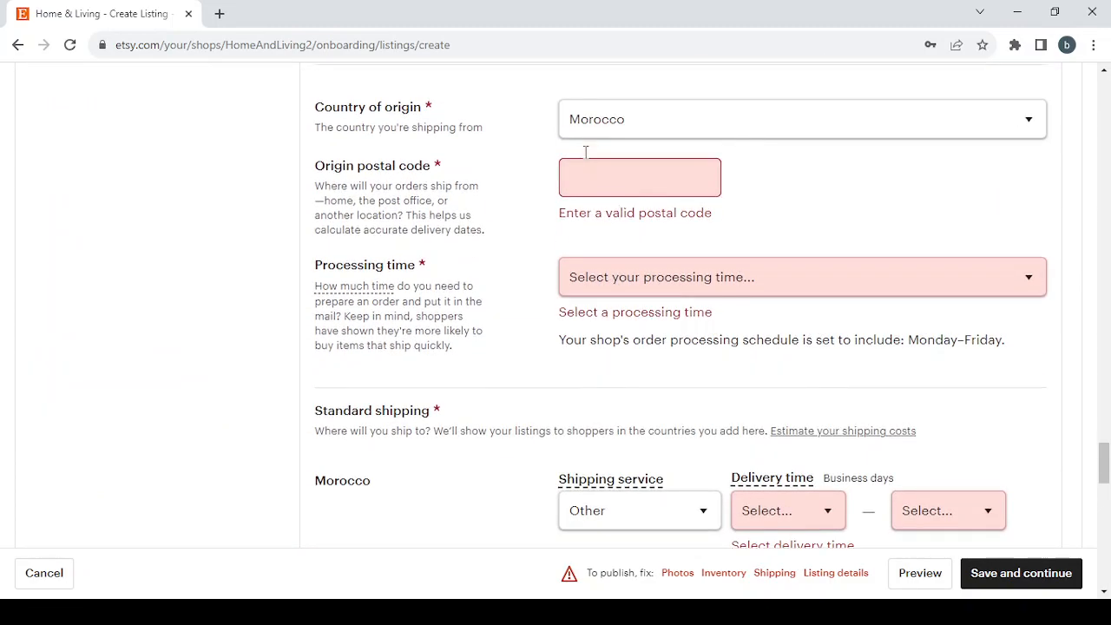
{"action": "scroll", "coordinate": [585, 157], "scroll_direction": "down", "scroll_amount": 2}
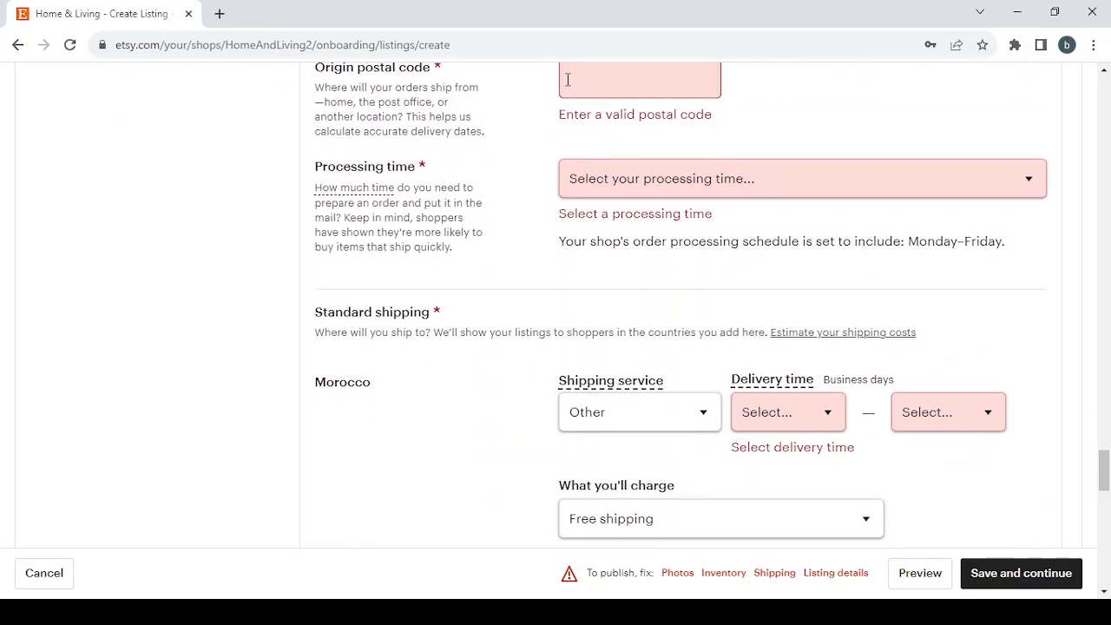
{"action": "scroll", "coordinate": [660, 189], "scroll_direction": "down", "scroll_amount": 10}
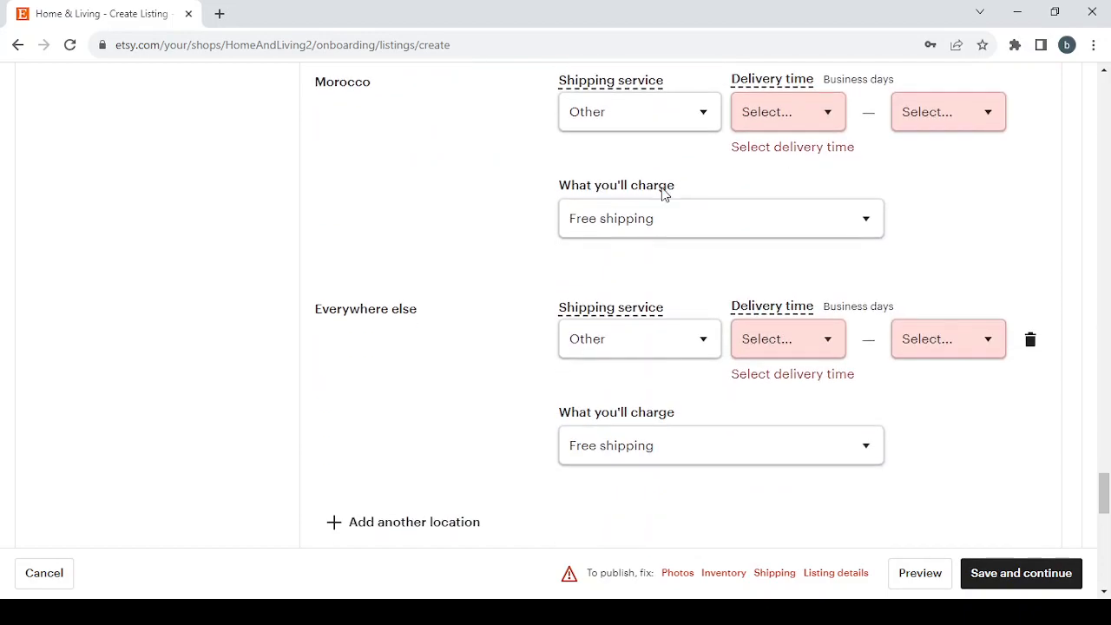
{"action": "scroll", "coordinate": [662, 194], "scroll_direction": "down", "scroll_amount": 4}
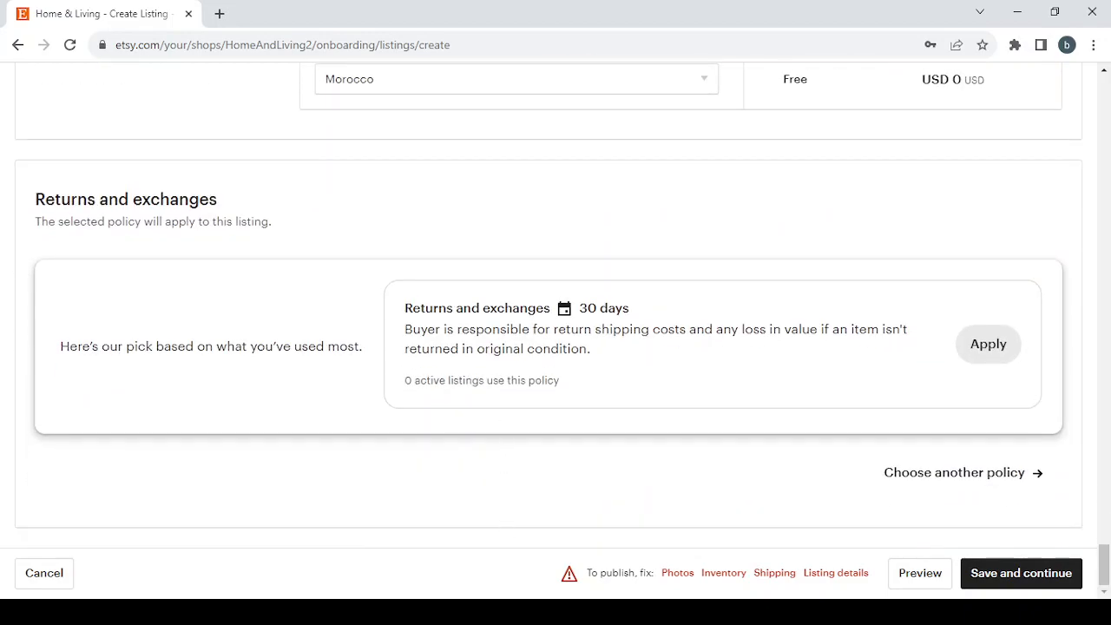
{"action": "key", "text": "alt+Tab"}
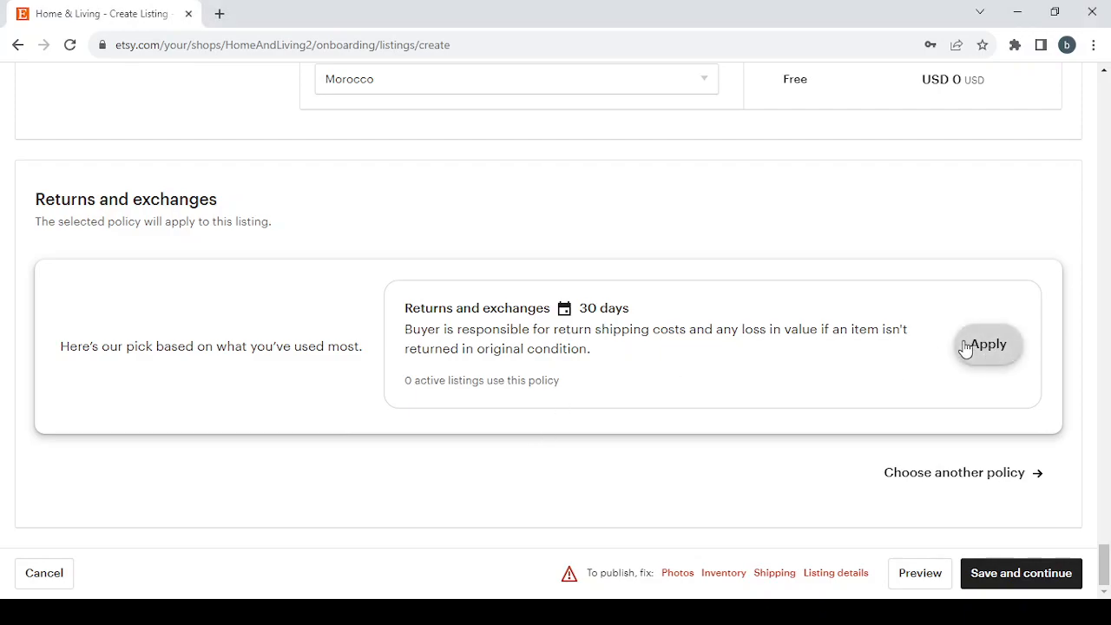